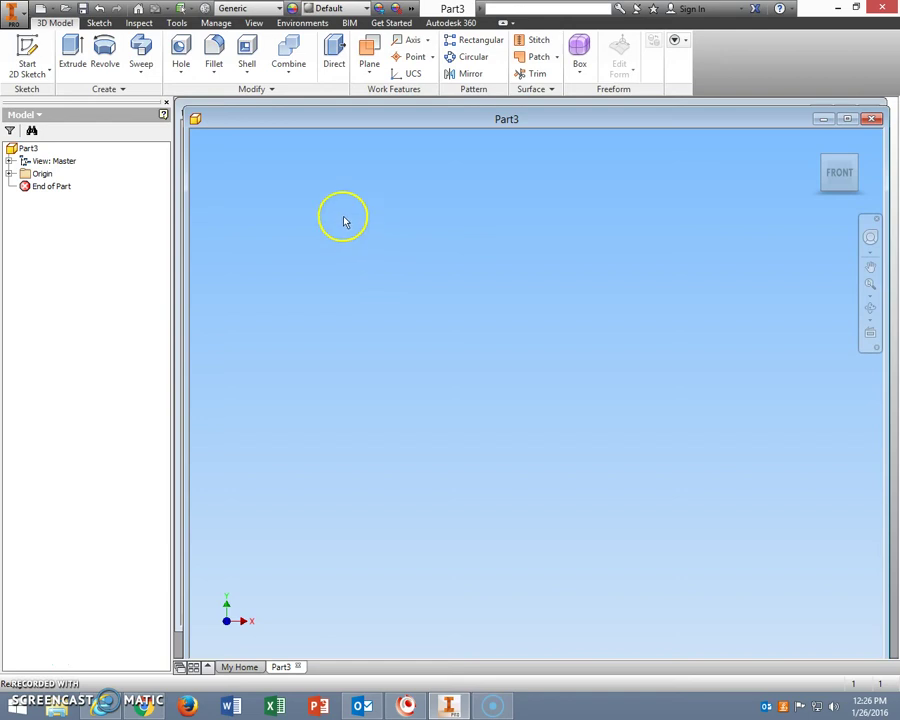
Start a sketch on the XY plane and draw a six-sided polygon centred on the origin with horizontal upper and lower edges.
{"action": "left_click", "coordinate": [32, 52]}
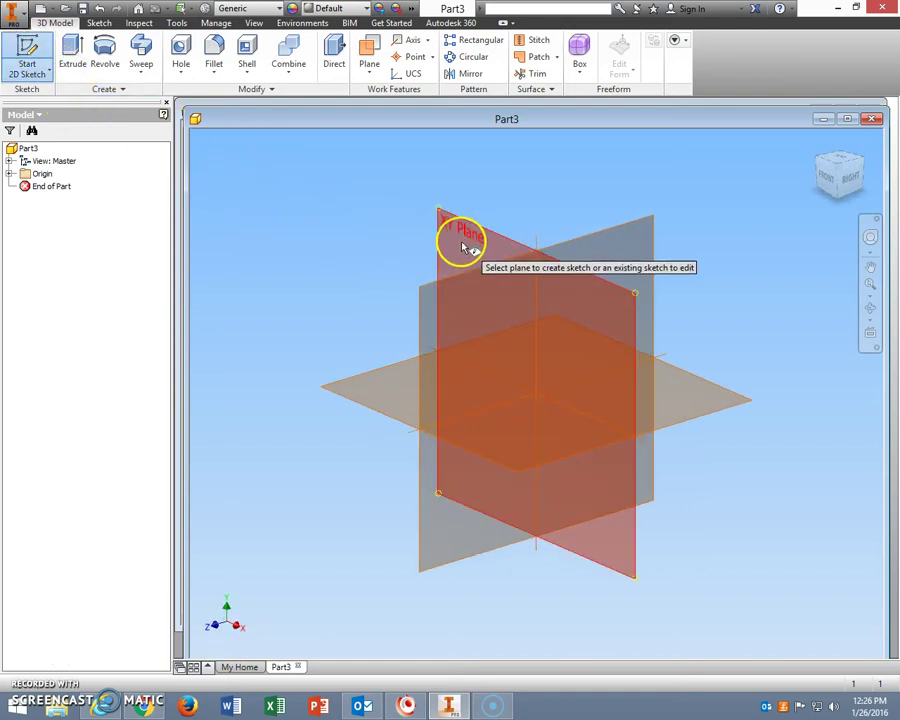
{"action": "left_click", "coordinate": [466, 247]}
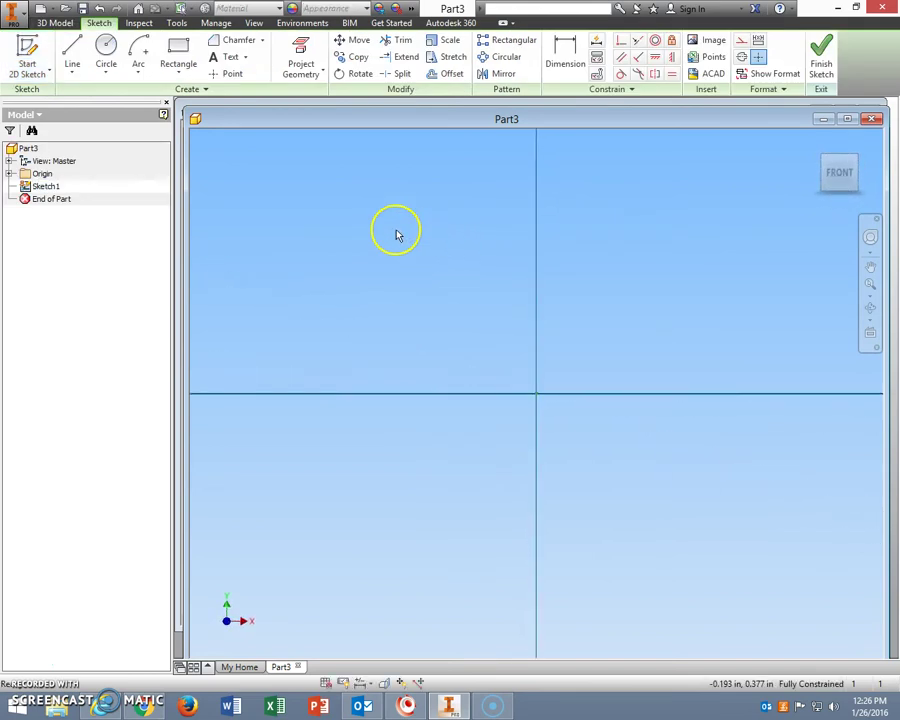
{"action": "left_click", "coordinate": [184, 73]}
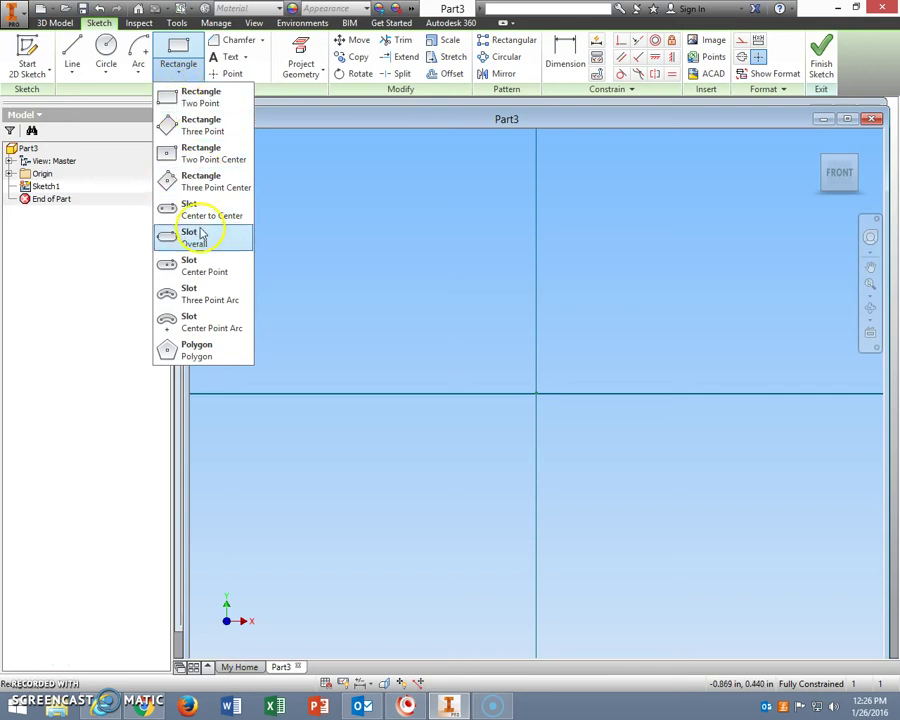
{"action": "left_click", "coordinate": [197, 350]}
{"action": "left_click", "coordinate": [240, 137]}
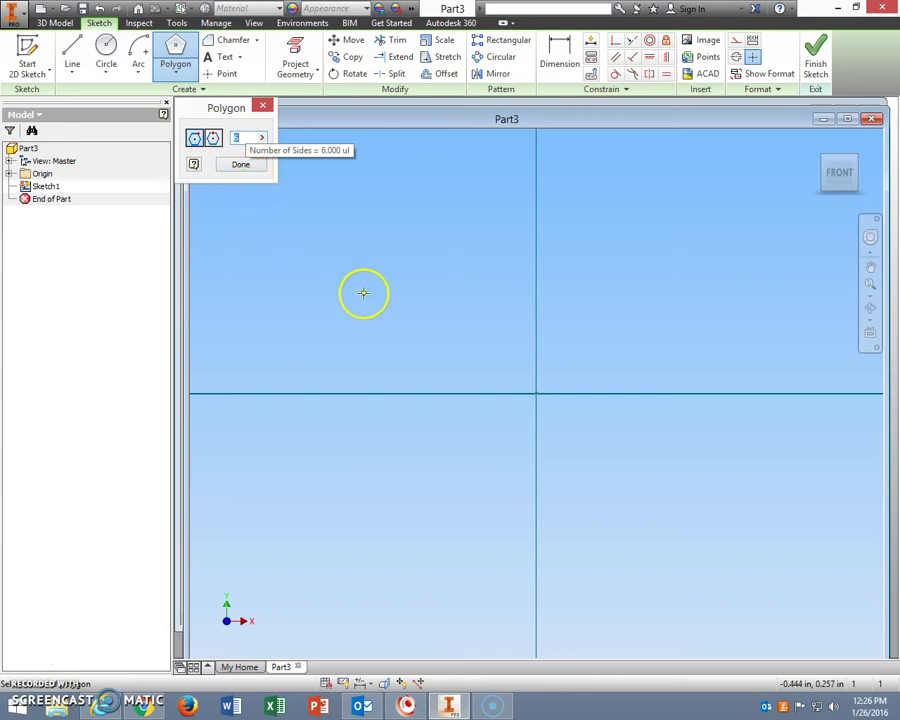
{"action": "left_click", "coordinate": [537, 395]}
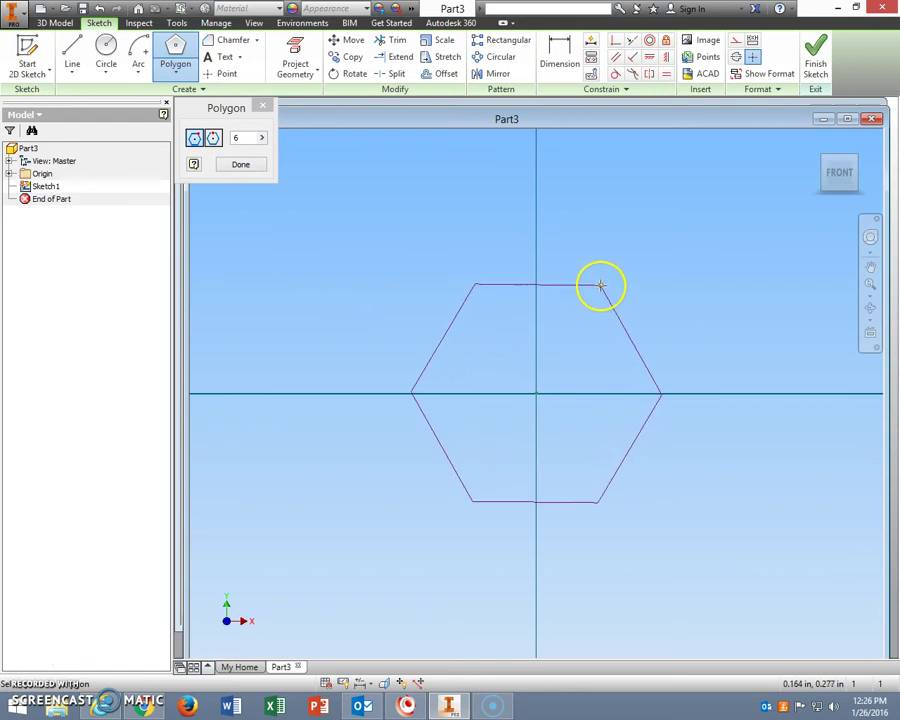
{"action": "left_click", "coordinate": [601, 284]}
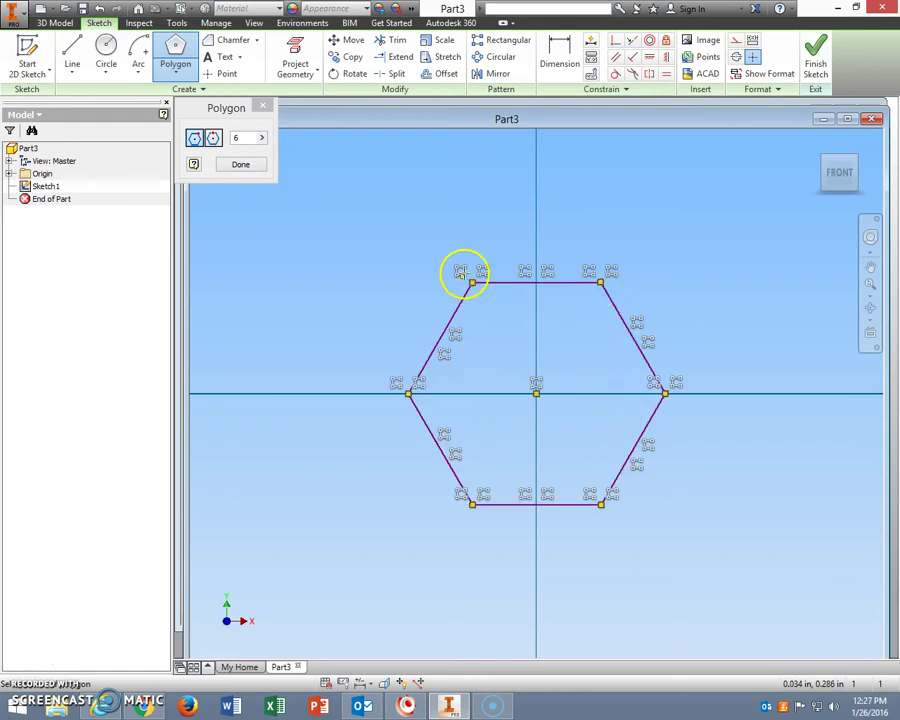
{"action": "left_click", "coordinate": [250, 167]}
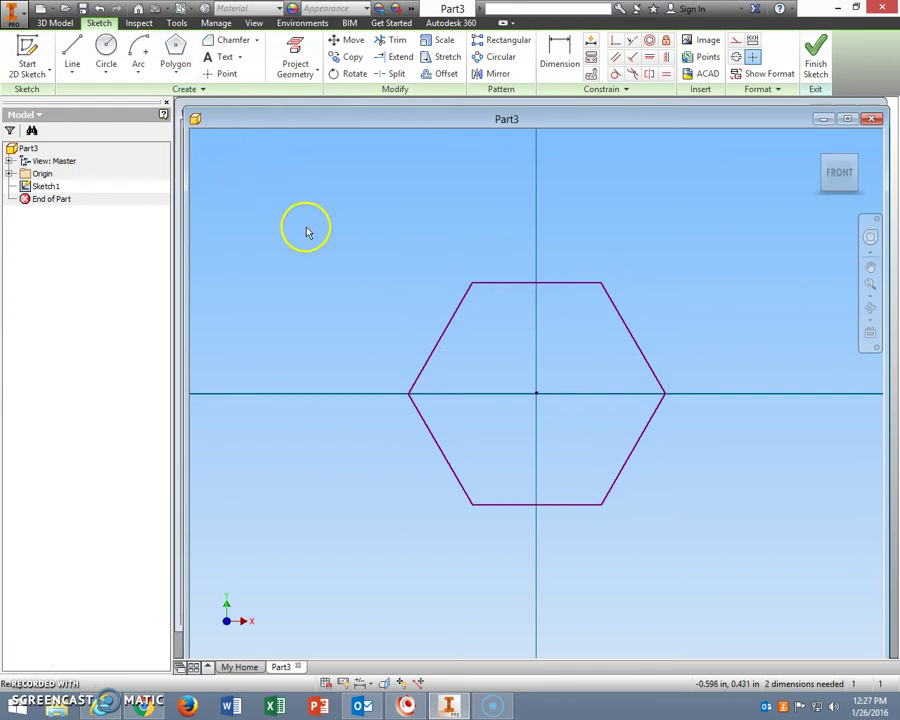
Dimension the distance between the hexagon's upper and lower edges as 0.75 in and finish the sketch.
{"action": "left_click", "coordinate": [559, 52]}
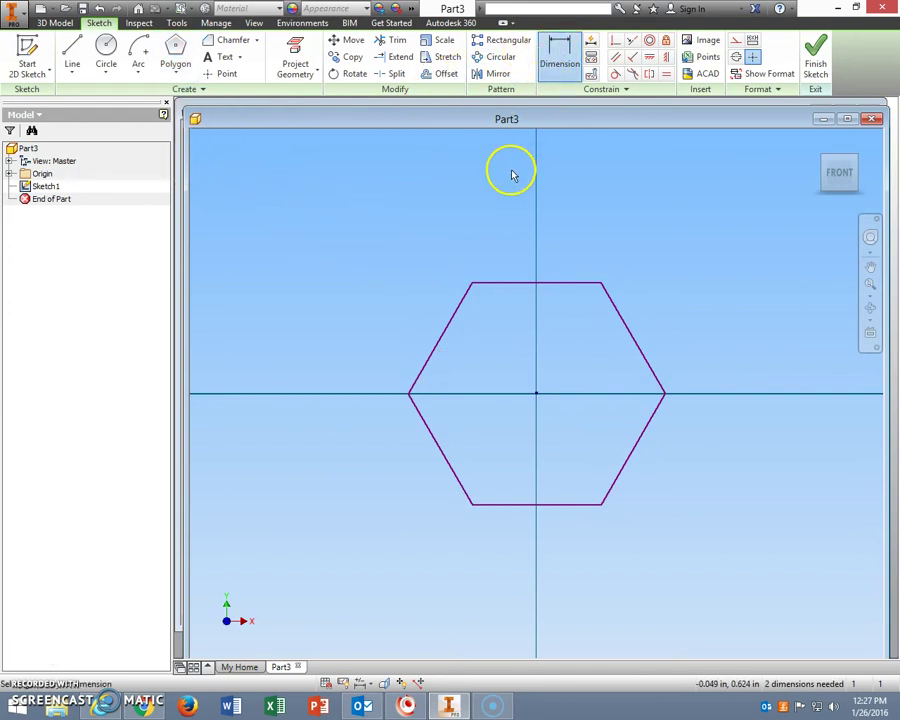
{"action": "left_click", "coordinate": [507, 285]}
{"action": "left_click_drag", "start_coordinate": [507, 289], "coordinate": [531, 483]}
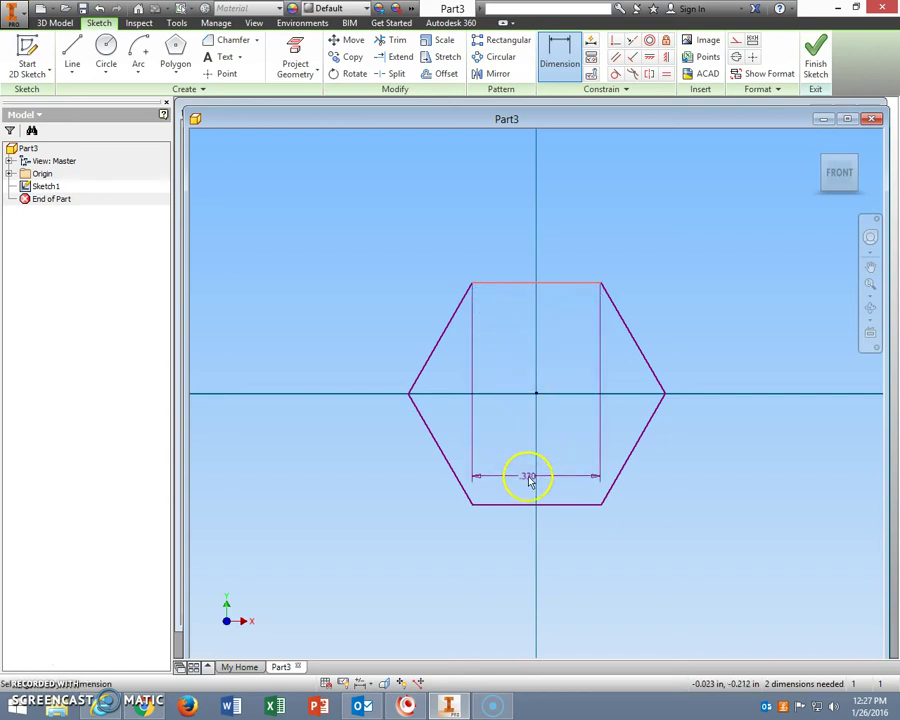
{"action": "left_click", "coordinate": [529, 506]}
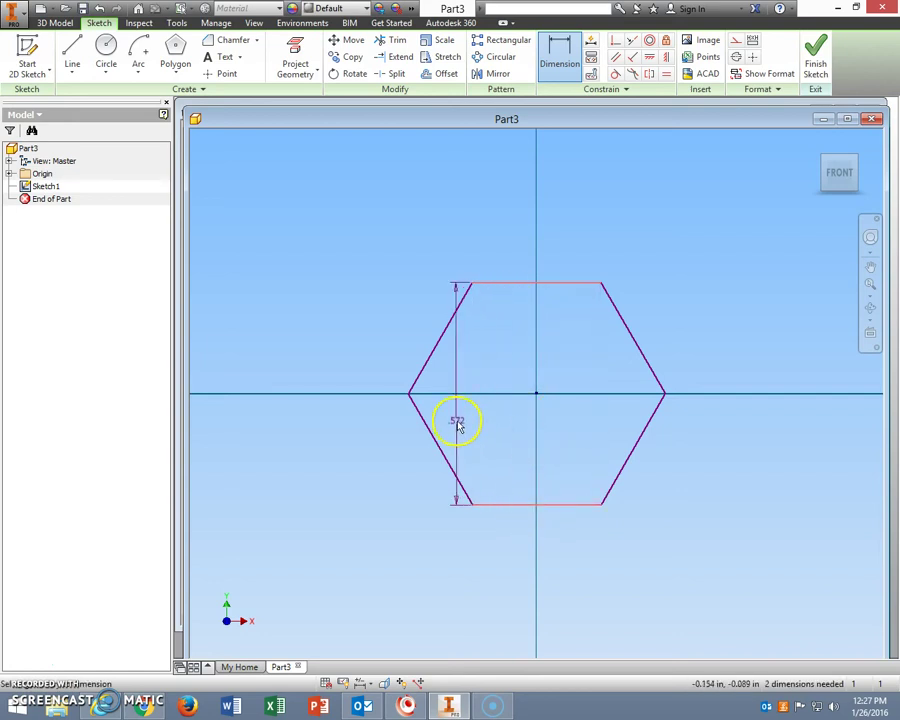
{"action": "left_click", "coordinate": [323, 388]}
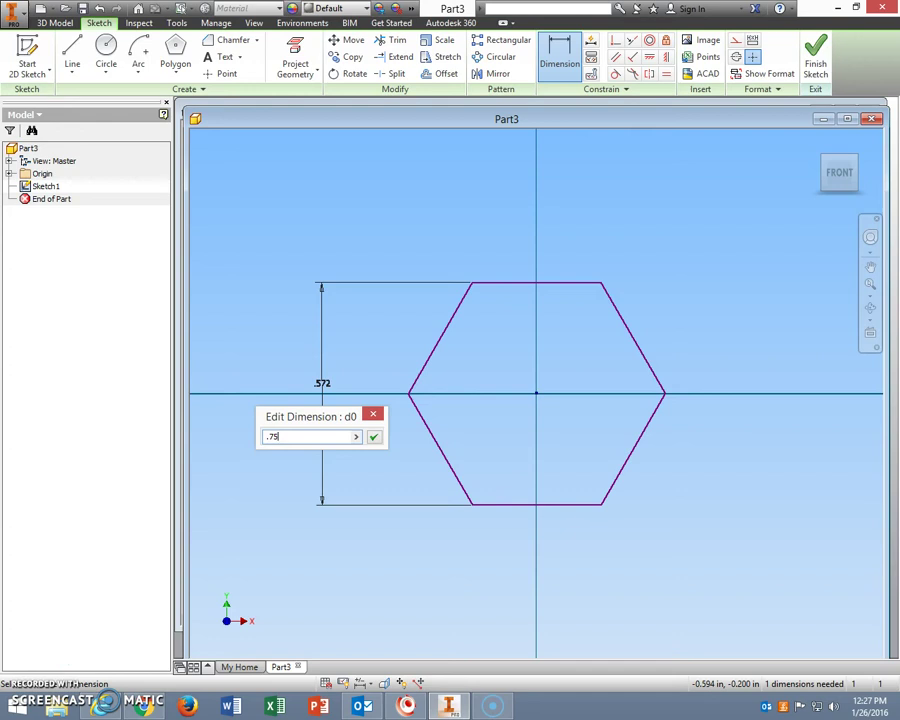
{"action": "key", "text": "Return"}
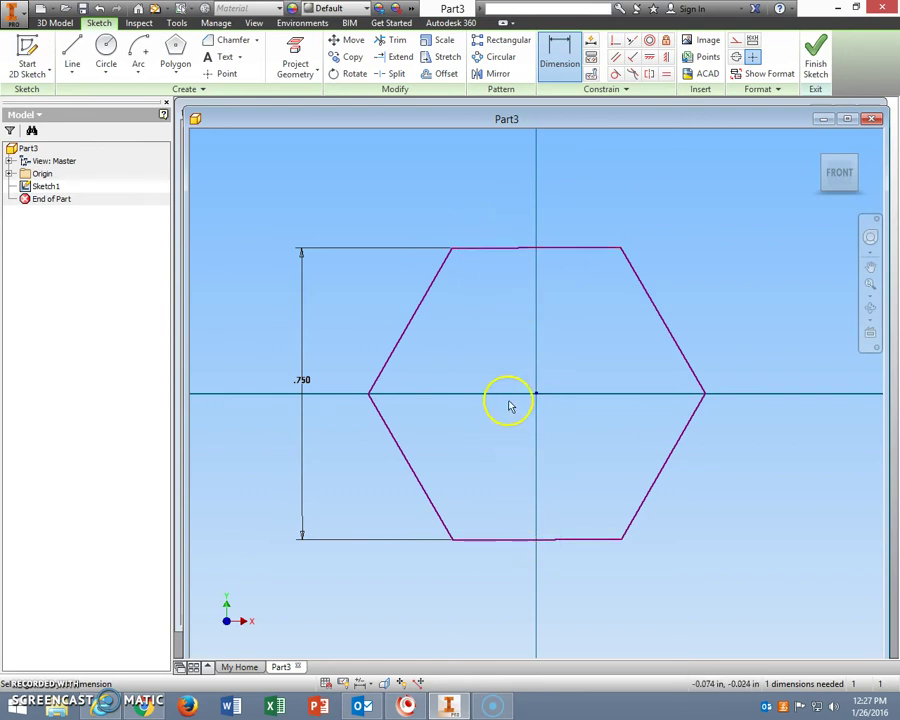
{"action": "right_click", "coordinate": [496, 357]}
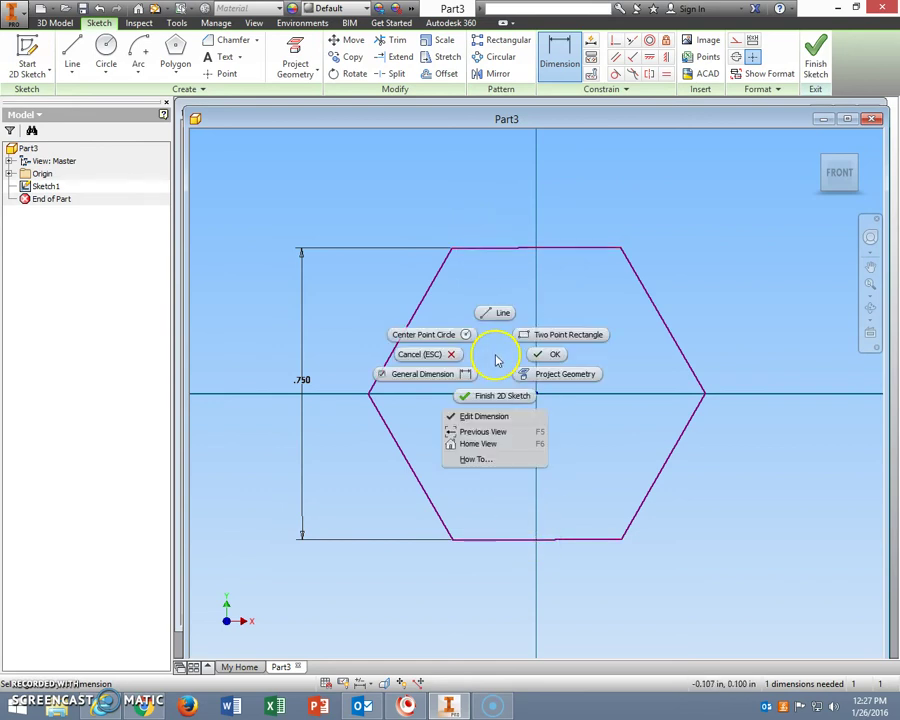
{"action": "left_click", "coordinate": [424, 355]}
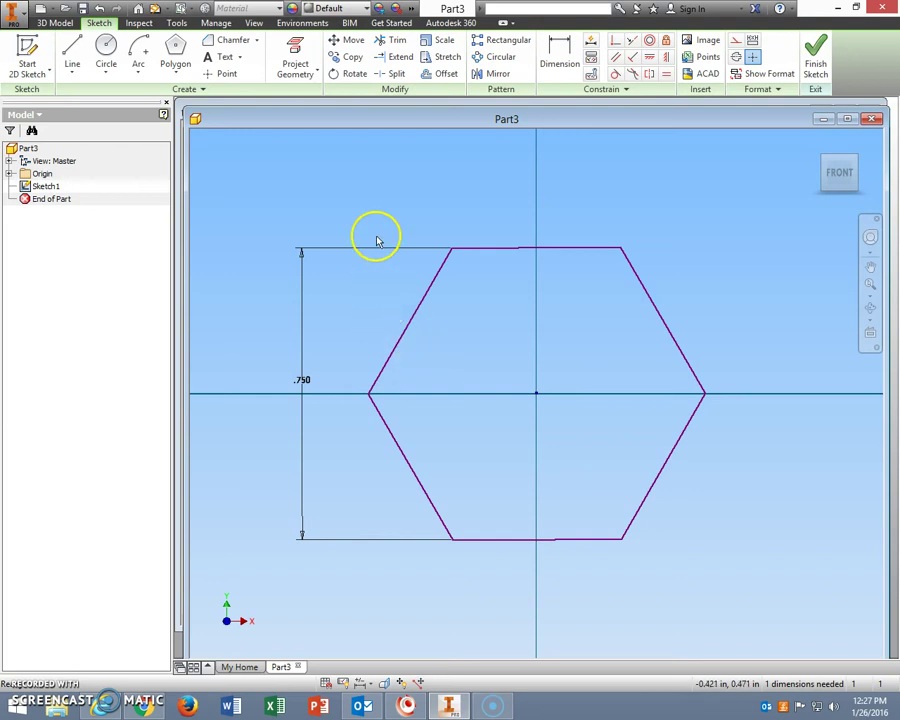
{"action": "left_click", "coordinate": [816, 62]}
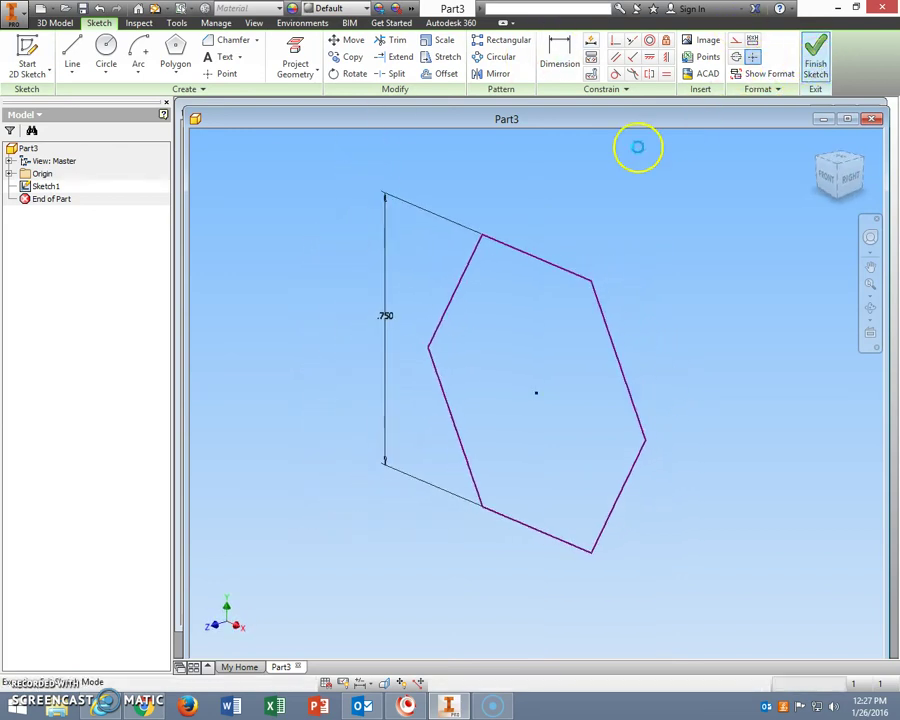
Extrude the hexagon profile 0.44 in into a solid.
{"action": "left_click", "coordinate": [72, 50]}
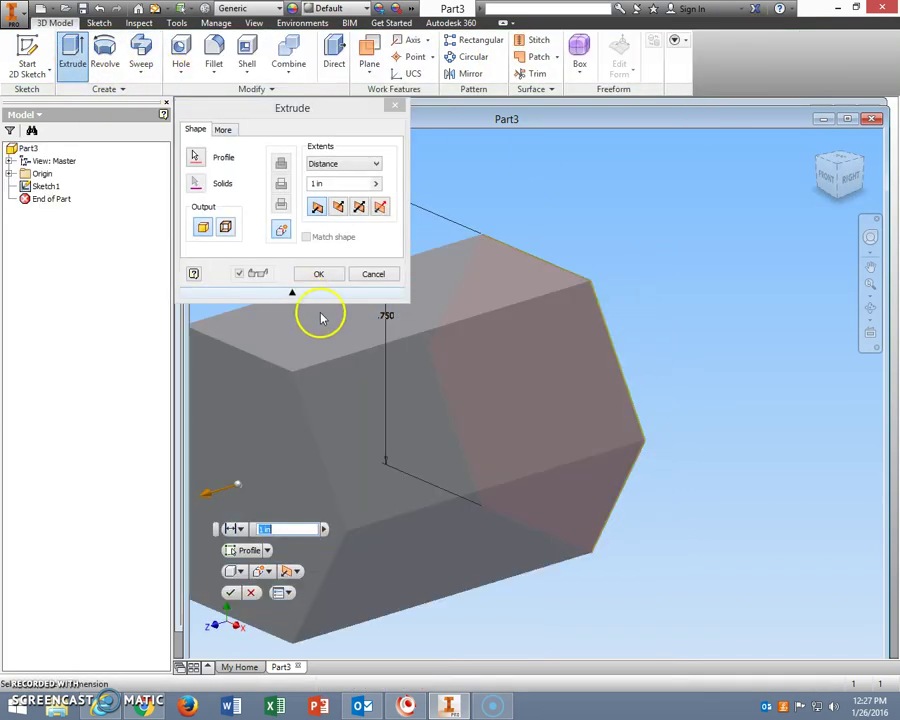
{"action": "left_click", "coordinate": [336, 183]}
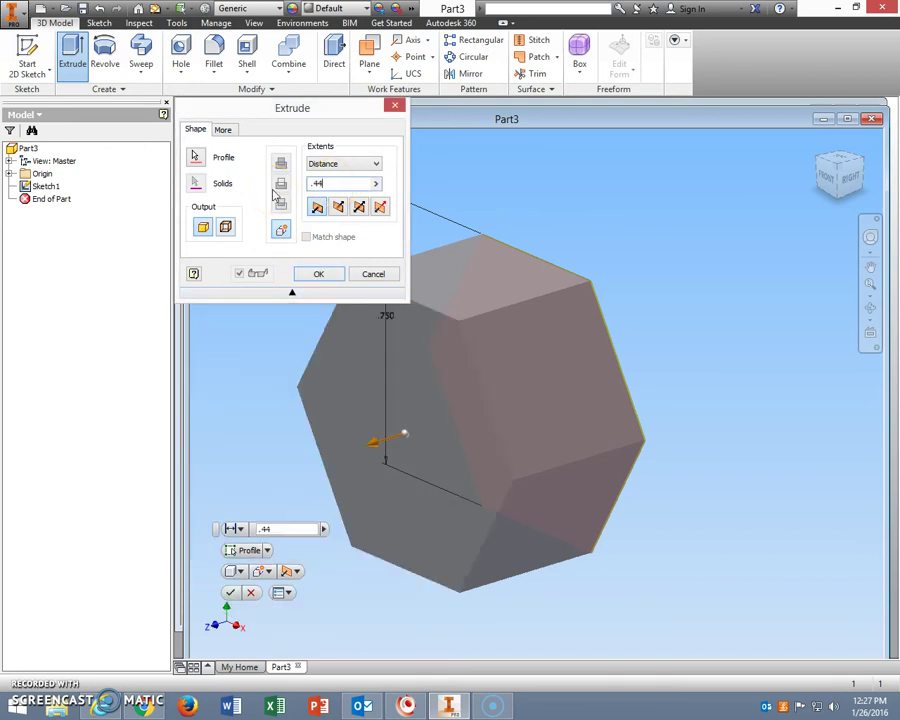
{"action": "key", "text": "Return"}
{"action": "left_click", "coordinate": [317, 191]}
Start a sketch on the hexagon's front face and draw a circle about 0.2 in in diameter centred on the origin.
{"action": "left_click", "coordinate": [833, 178]}
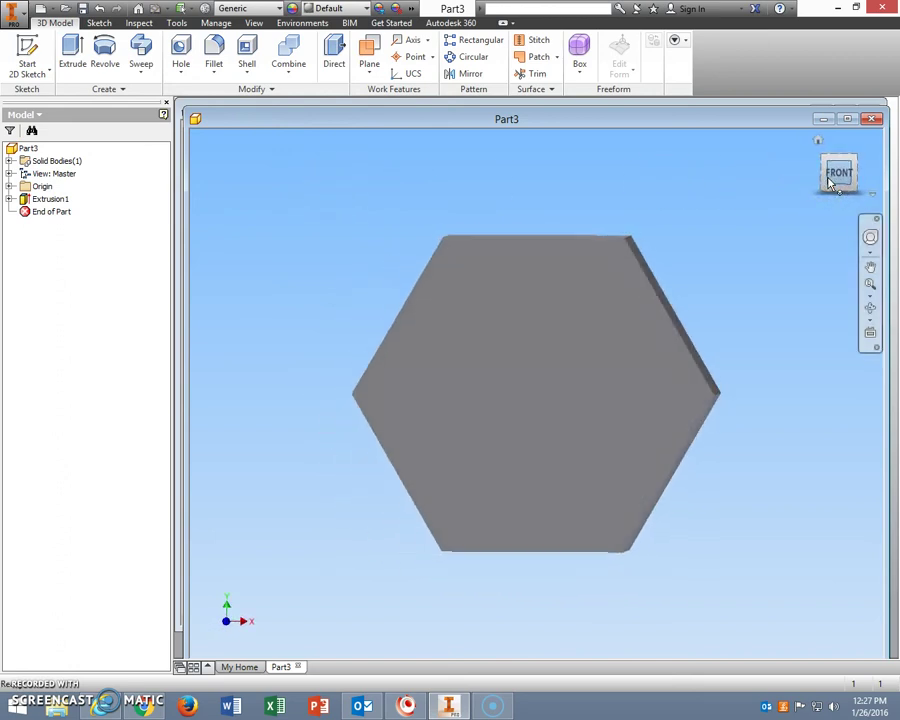
{"action": "left_click", "coordinate": [22, 48]}
{"action": "left_click", "coordinate": [530, 352]}
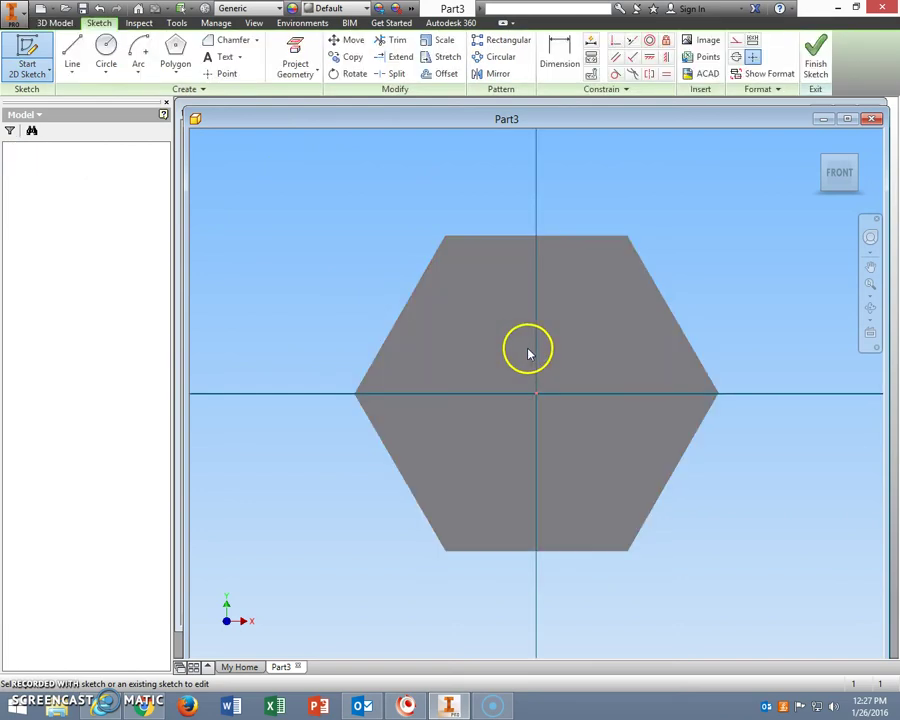
{"action": "left_click", "coordinate": [104, 46]}
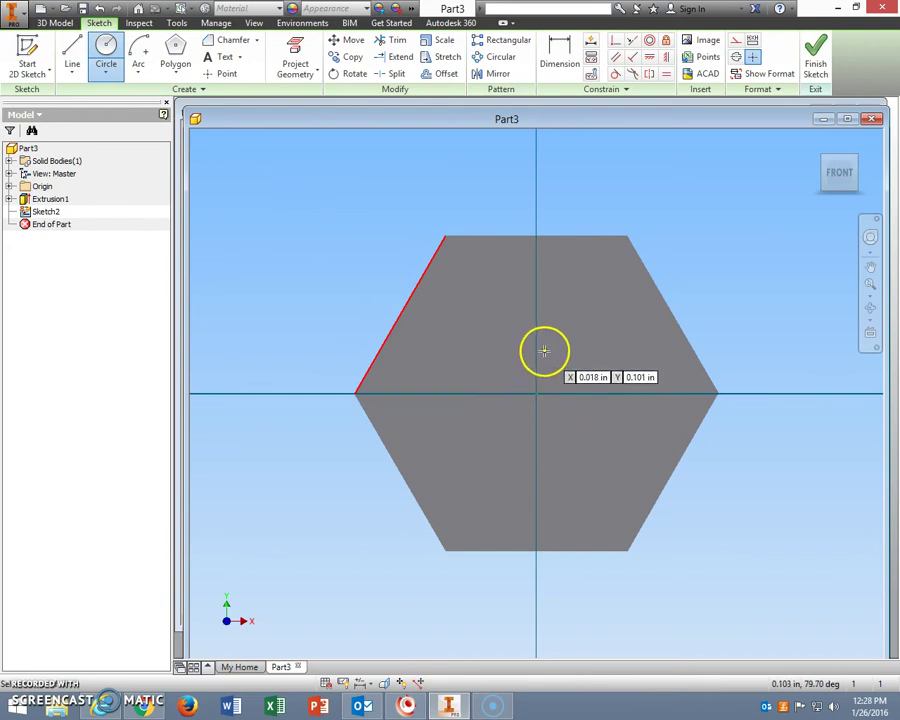
{"action": "left_click", "coordinate": [537, 392]}
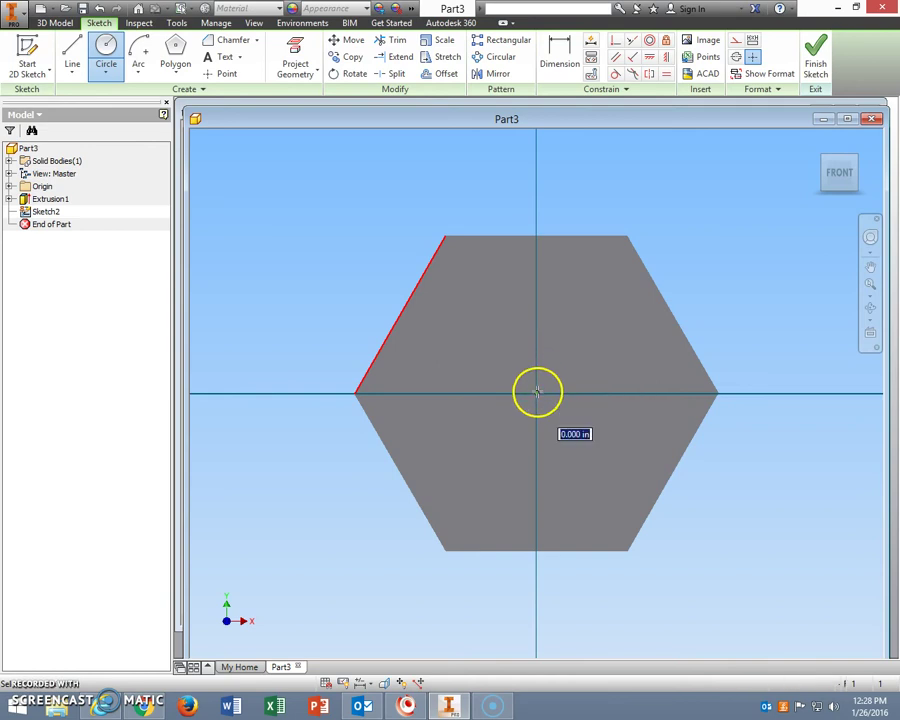
{"action": "left_click", "coordinate": [573, 374]}
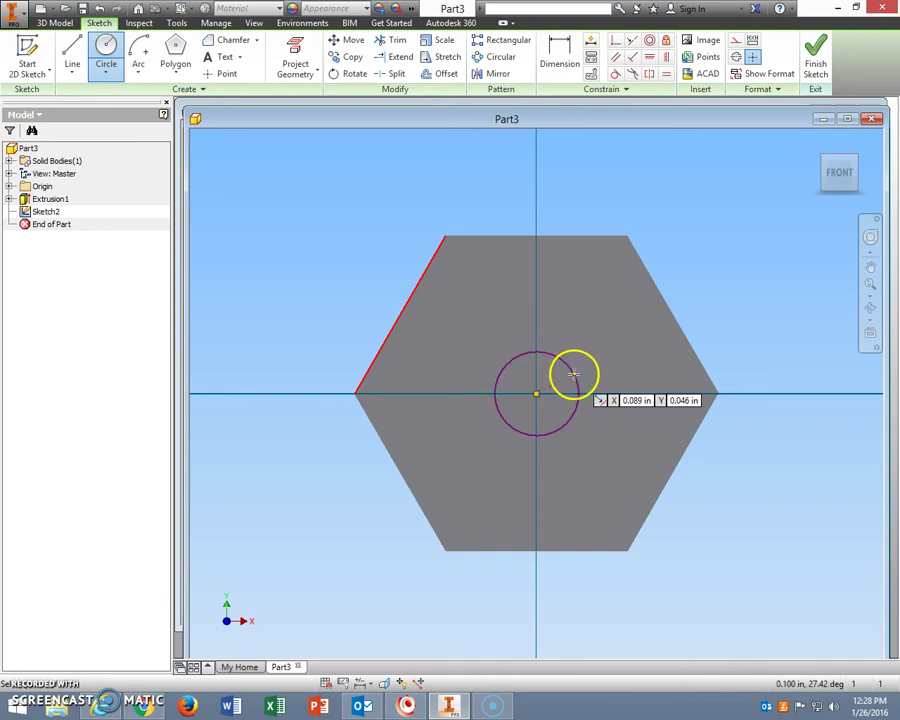
Try to dimension the distance between the hexagon's upper edge and the circle's centre.
{"action": "right_click", "coordinate": [576, 325]}
{"action": "left_click", "coordinate": [520, 350]}
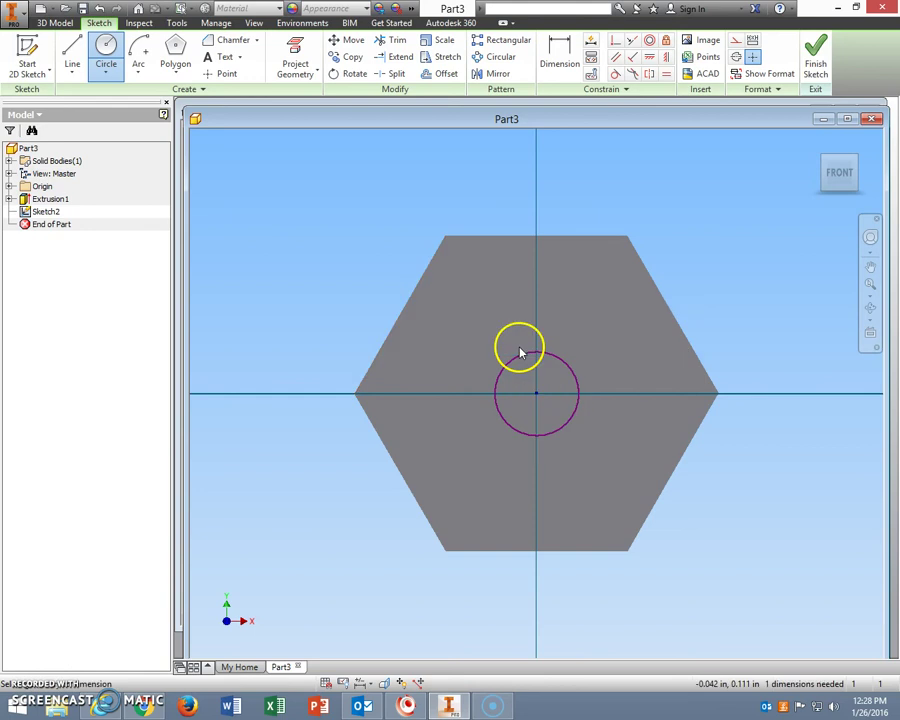
{"action": "left_click", "coordinate": [526, 239]}
{"action": "left_click", "coordinate": [536, 391]}
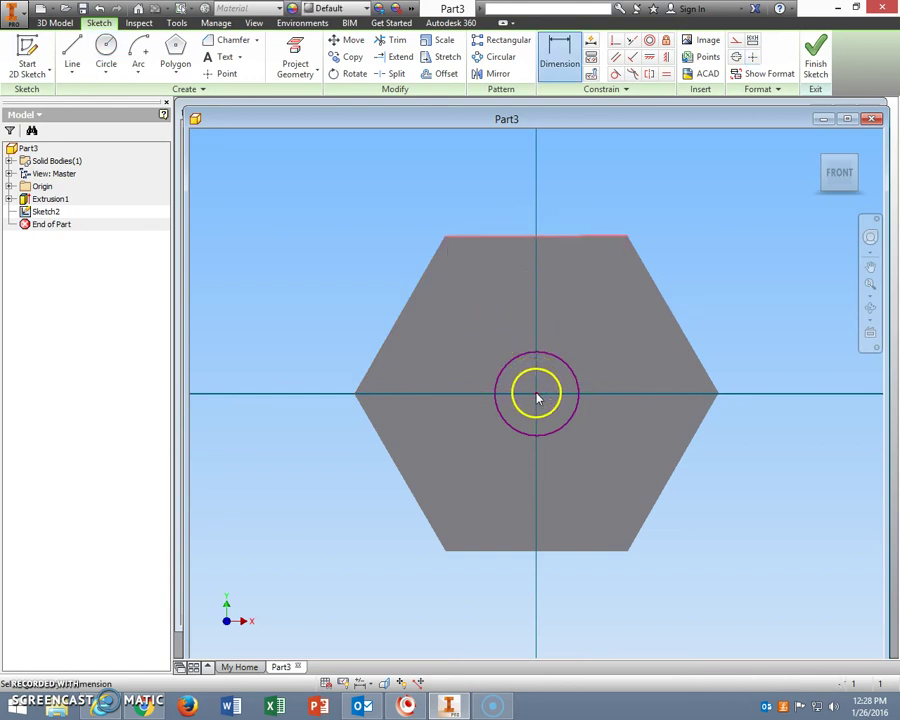
{"action": "left_click", "coordinate": [526, 318]}
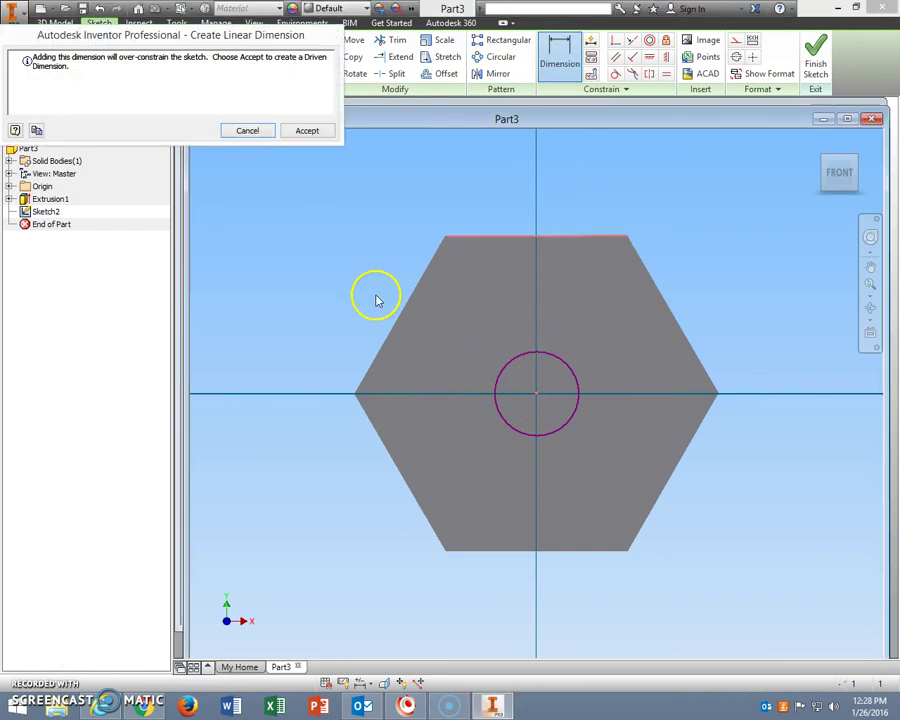
{"action": "left_click", "coordinate": [251, 132]}
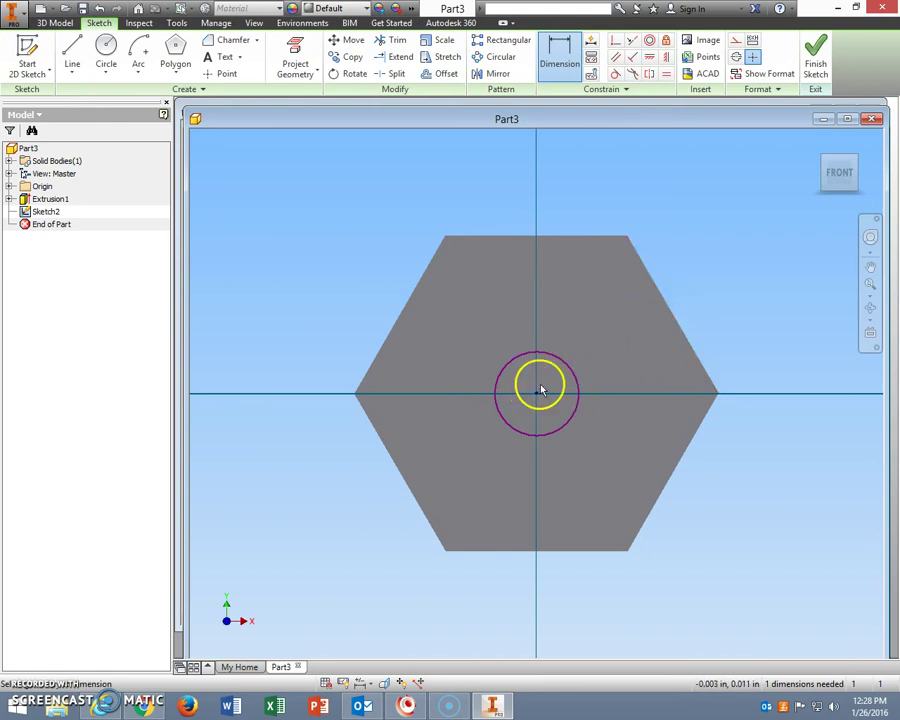
{"action": "right_click", "coordinate": [508, 168]}
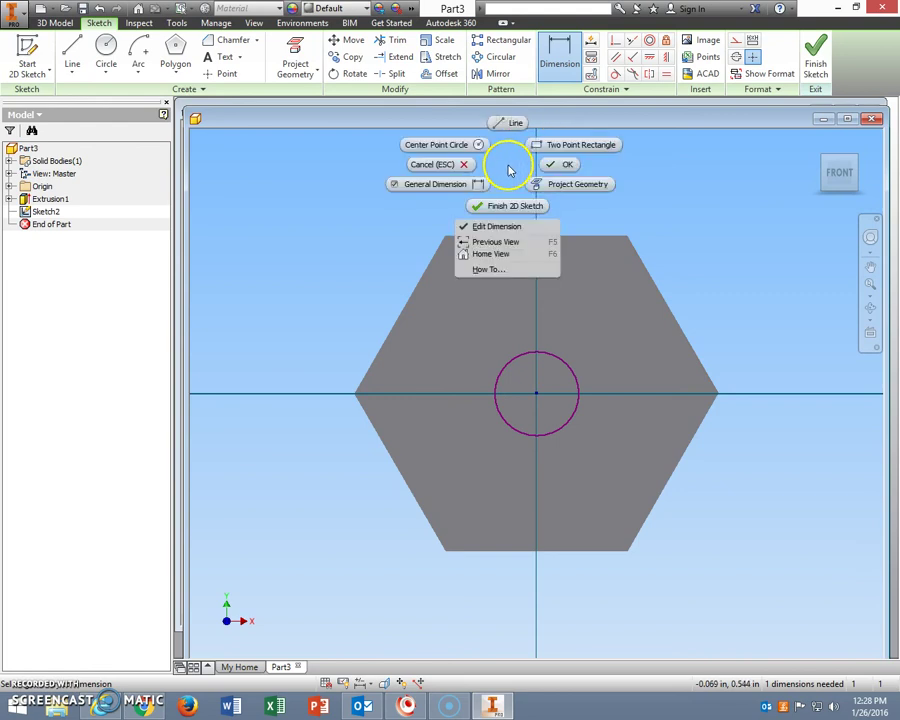
{"action": "left_click", "coordinate": [426, 166]}
Dimension the circle's diameter as 0.375 in and finish the sketch.
{"action": "left_click", "coordinate": [543, 72]}
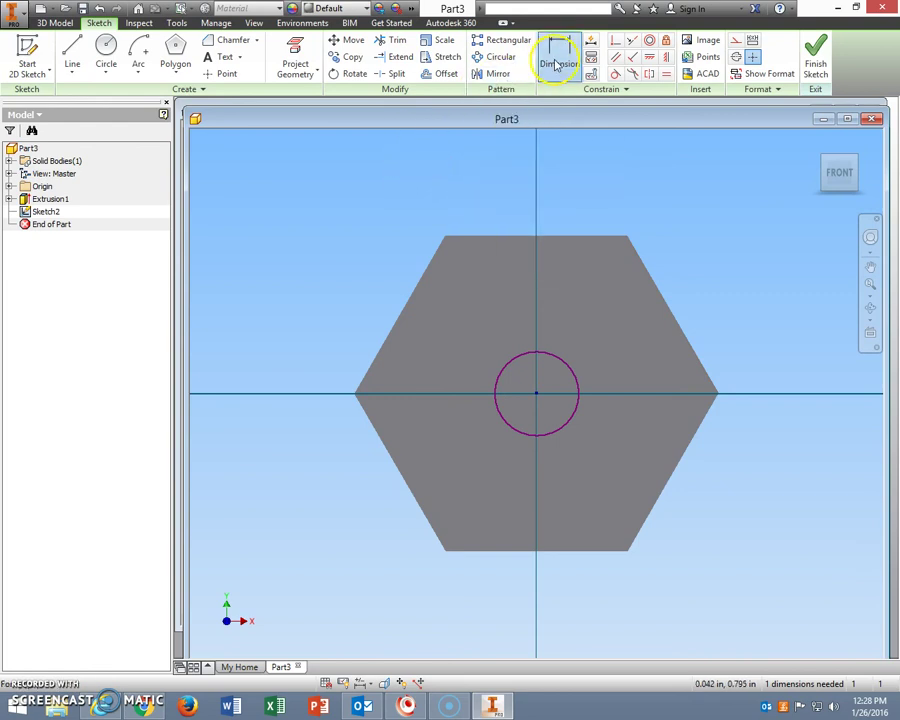
{"action": "left_click", "coordinate": [576, 376]}
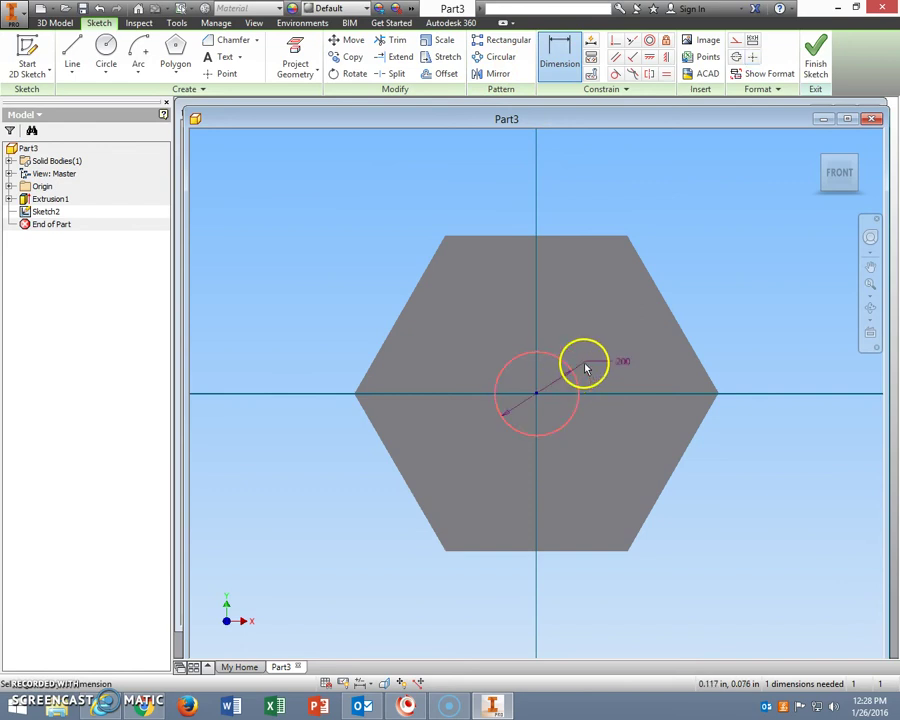
{"action": "left_click", "coordinate": [686, 295]}
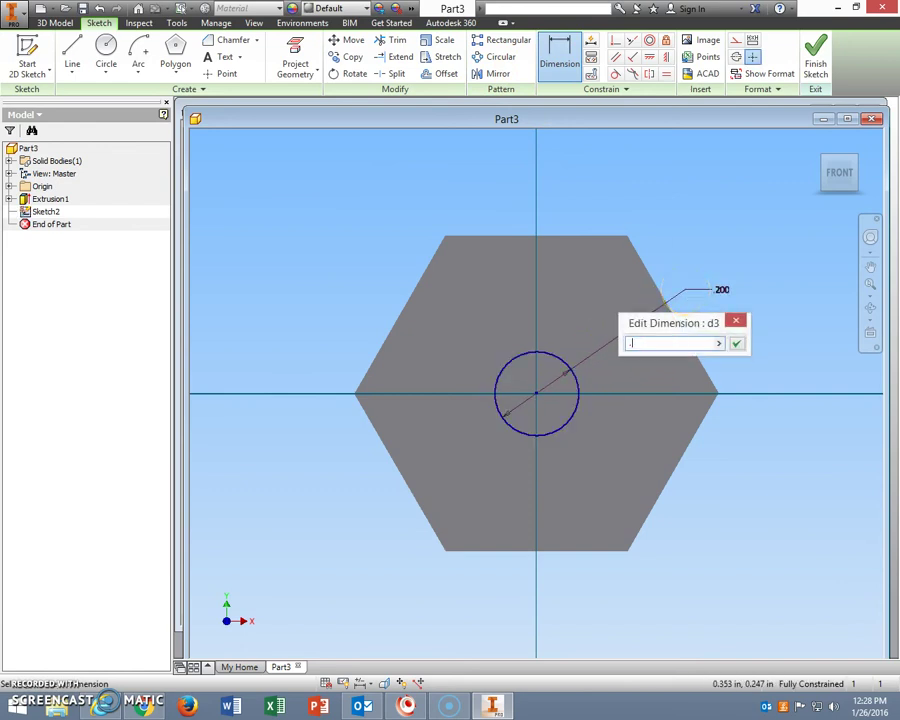
{"action": "key", "text": "Return"}
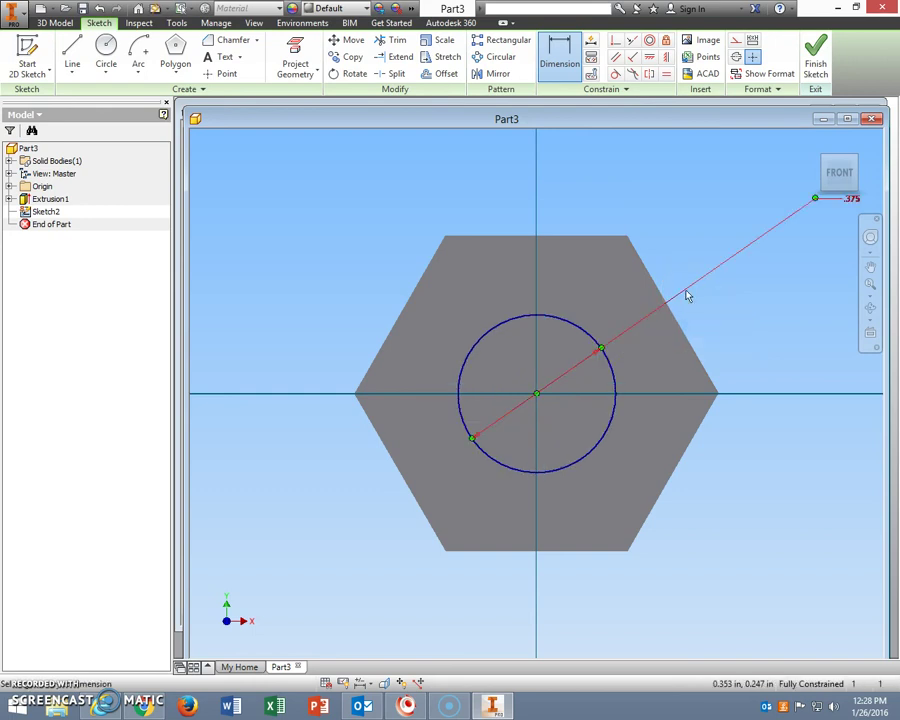
{"action": "left_click", "coordinate": [816, 60]}
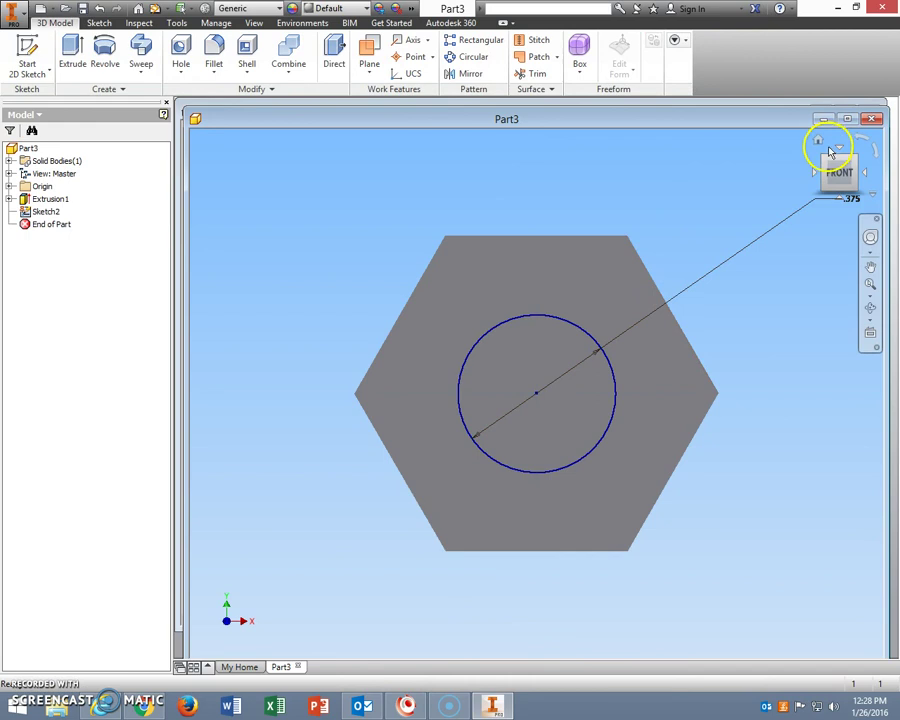
Extrude the 0.375 in circle outward from the hexagon's front face as a joined cylindrical shank longer than the head's thickness.
{"action": "left_click", "coordinate": [818, 142]}
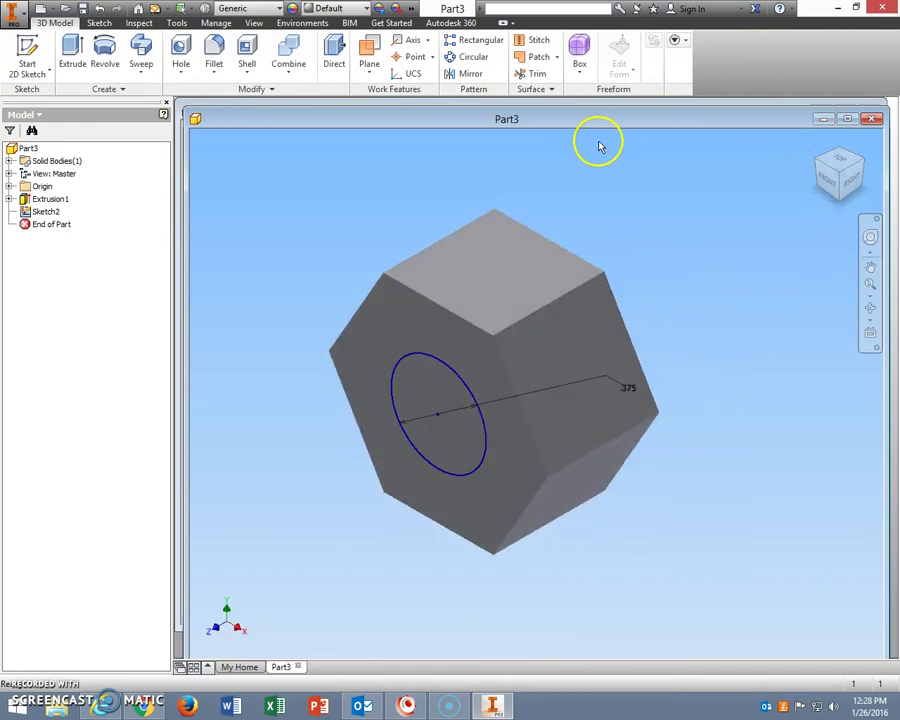
{"action": "left_click", "coordinate": [72, 48]}
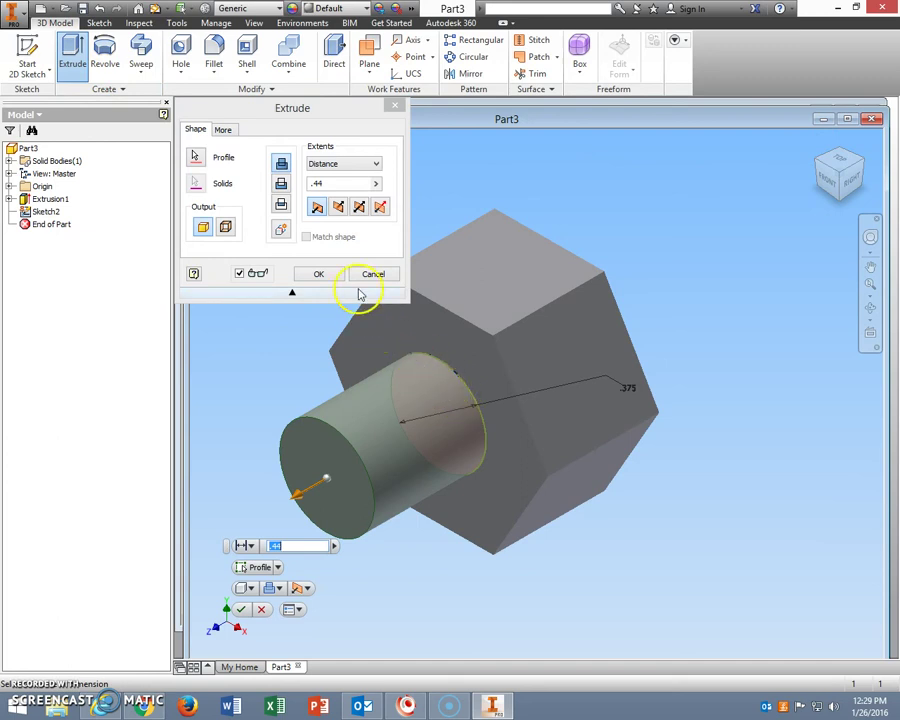
{"action": "left_click", "coordinate": [360, 183]}
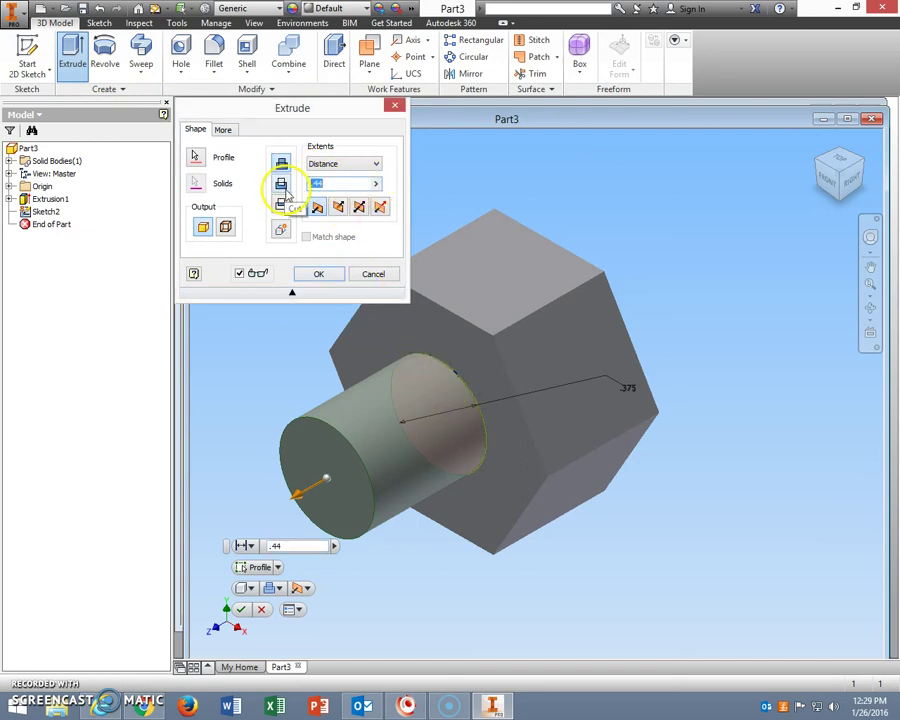
{"action": "key", "text": "Return"}
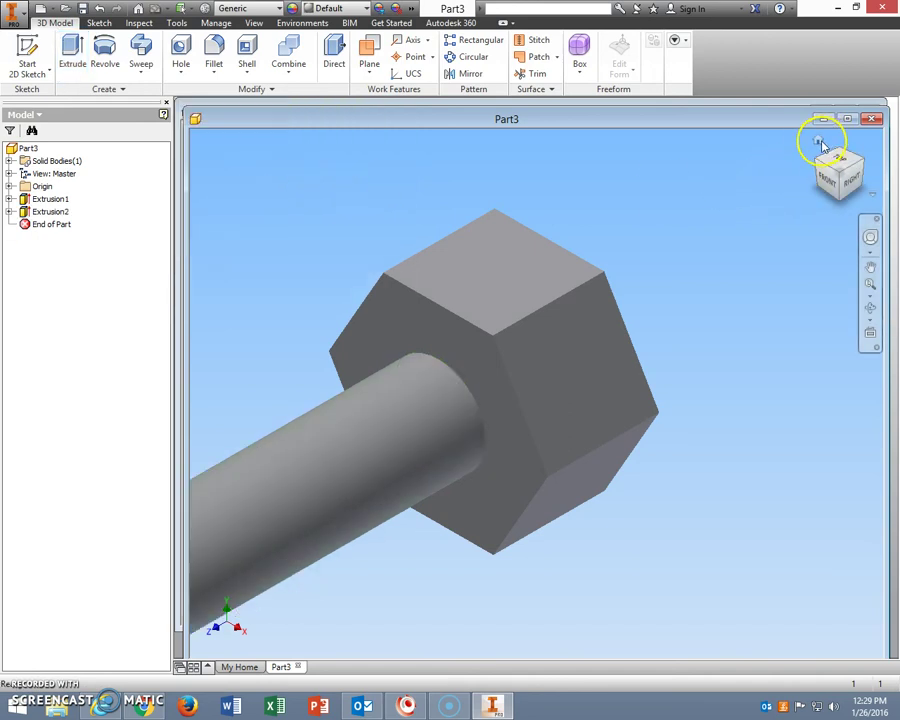
{"action": "left_click", "coordinate": [820, 143]}
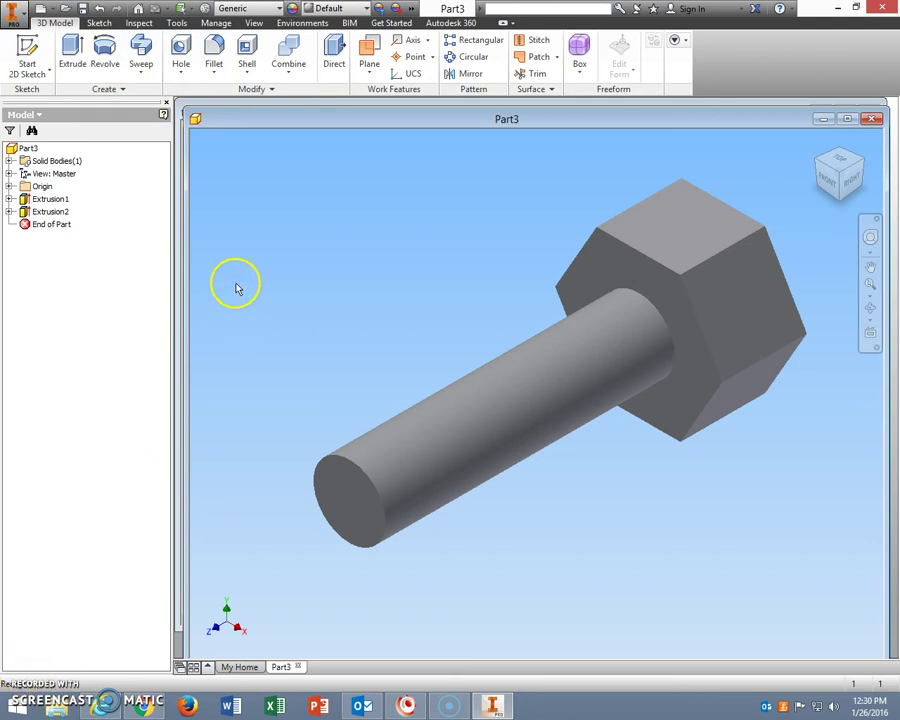
Add a full-length thread to the shank's cylindrical face, displayed in the model.
{"action": "left_click", "coordinate": [182, 75]}
{"action": "left_click", "coordinate": [184, 126]}
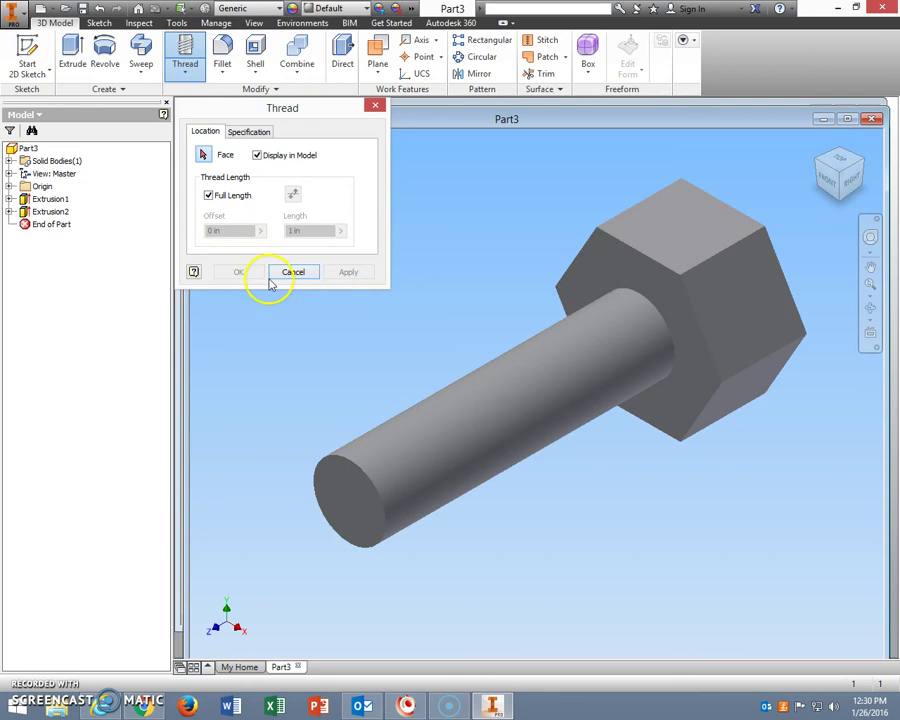
{"action": "left_click", "coordinate": [512, 412]}
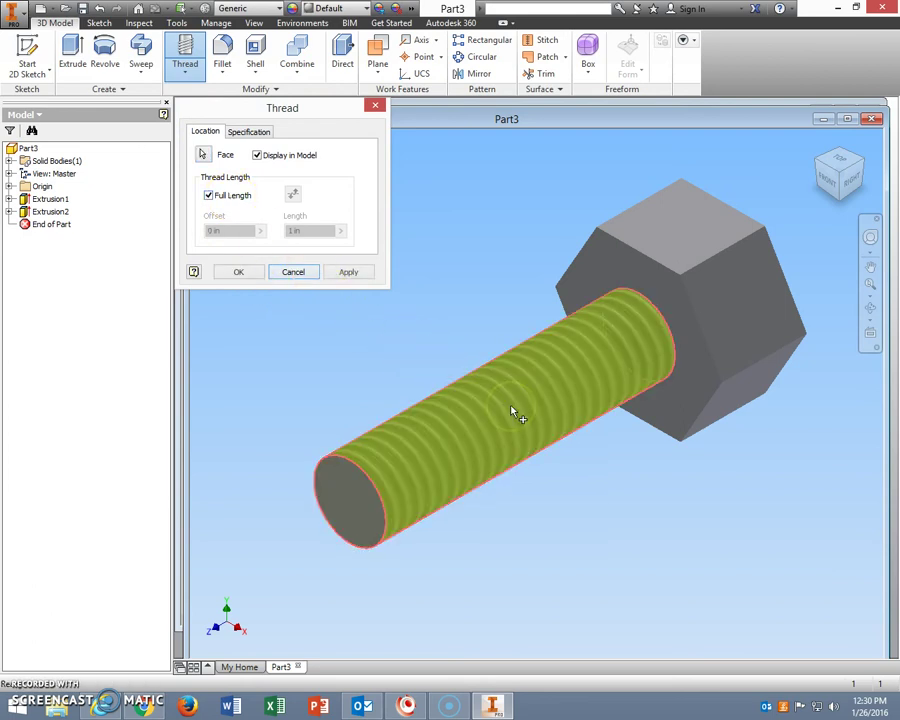
{"action": "left_click", "coordinate": [240, 273]}
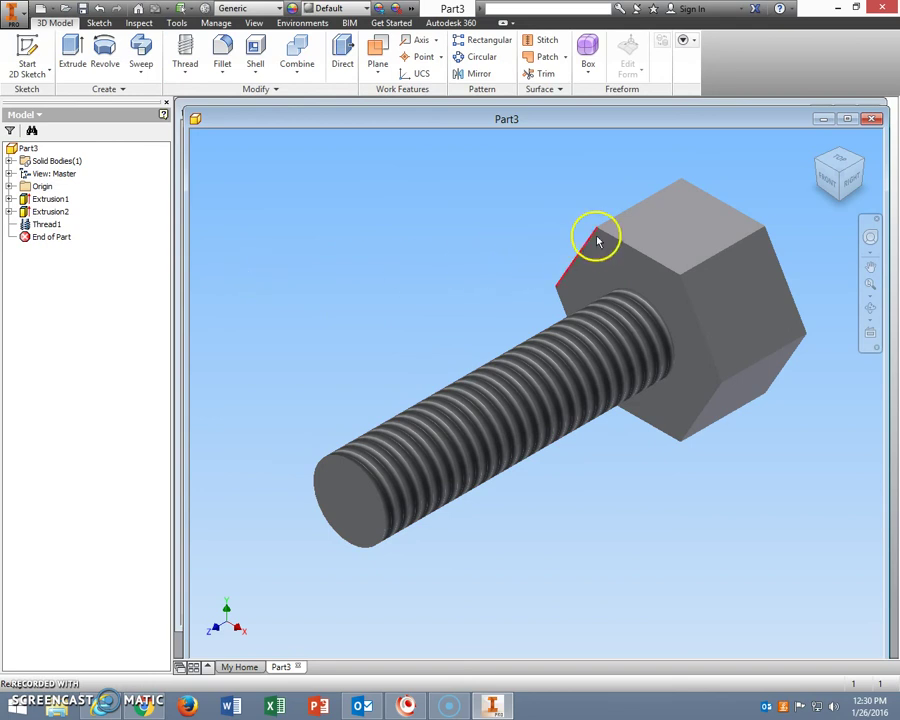
Chamfer all six outer edges of the hexagonal head's back face with a distance of 0.05 in.
{"action": "left_click", "coordinate": [853, 183]}
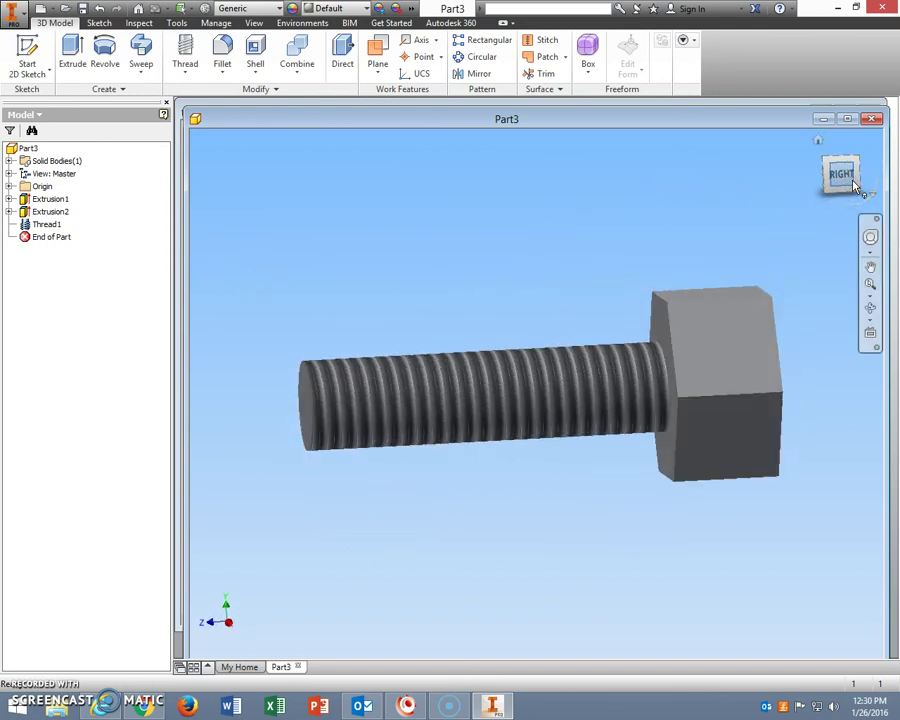
{"action": "left_click", "coordinate": [868, 178]}
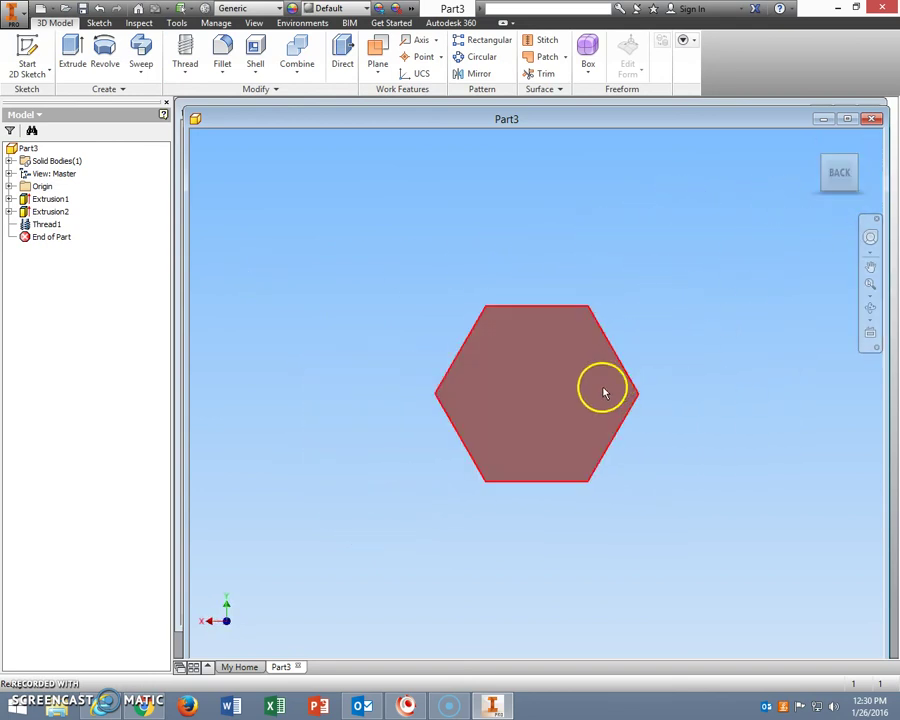
{"action": "scroll", "coordinate": [562, 405], "scroll_direction": "up", "scroll_amount": 3}
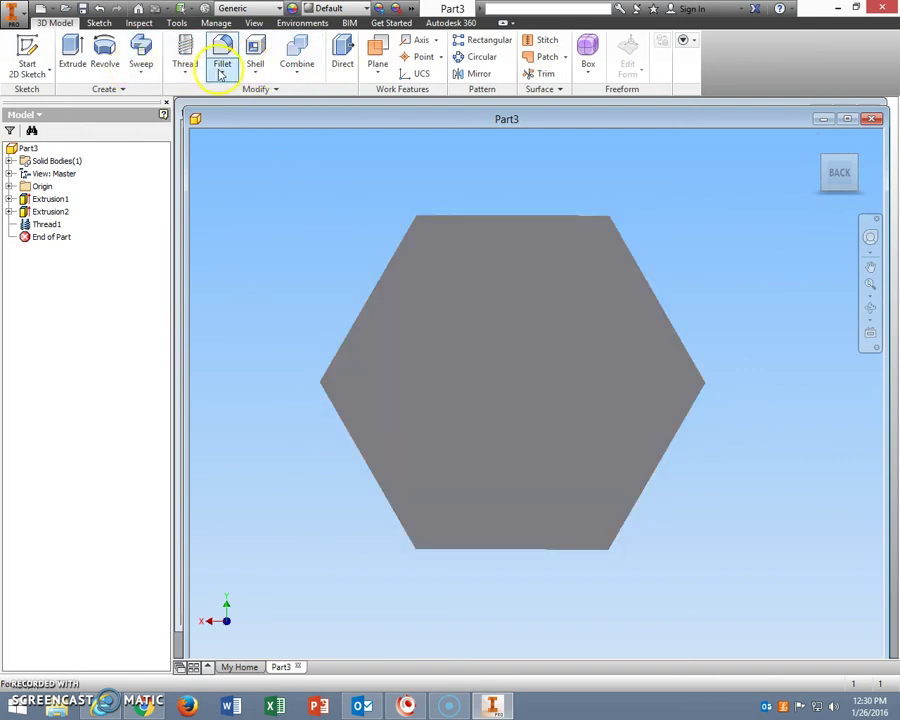
{"action": "left_click", "coordinate": [222, 76]}
{"action": "left_click", "coordinate": [232, 125]}
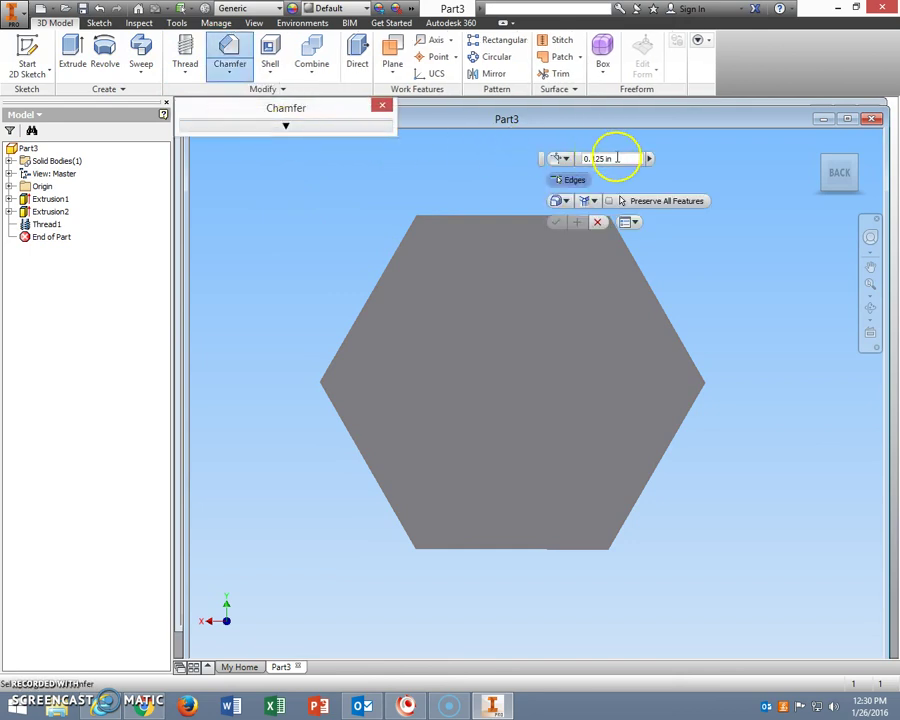
{"action": "left_click", "coordinate": [617, 158]}
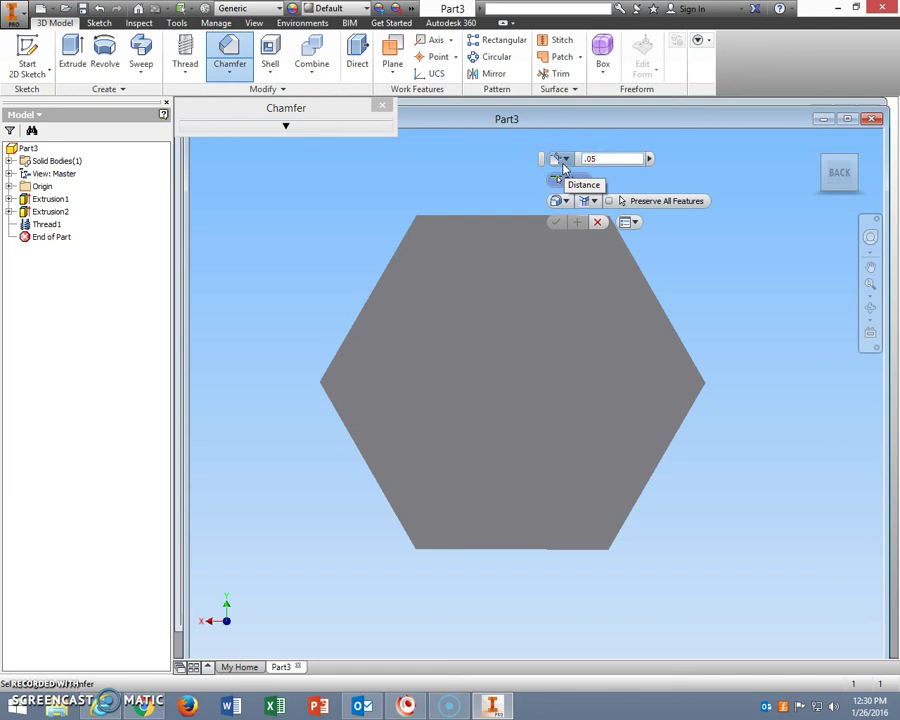
{"action": "left_click", "coordinate": [502, 216]}
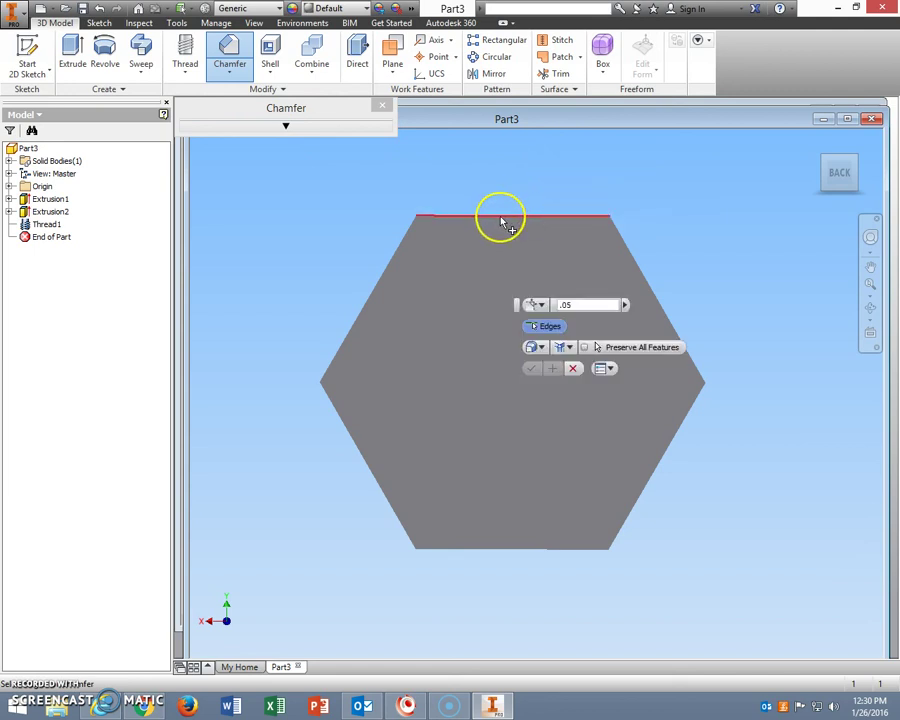
{"action": "left_click", "coordinate": [394, 264]}
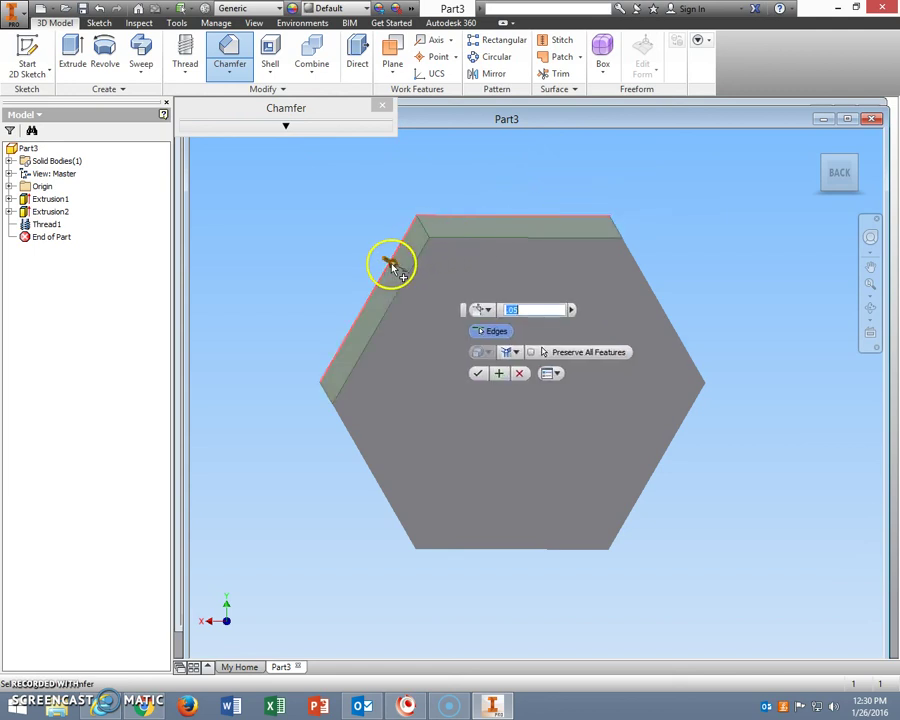
{"action": "left_click", "coordinate": [376, 481]}
{"action": "left_click", "coordinate": [500, 550]}
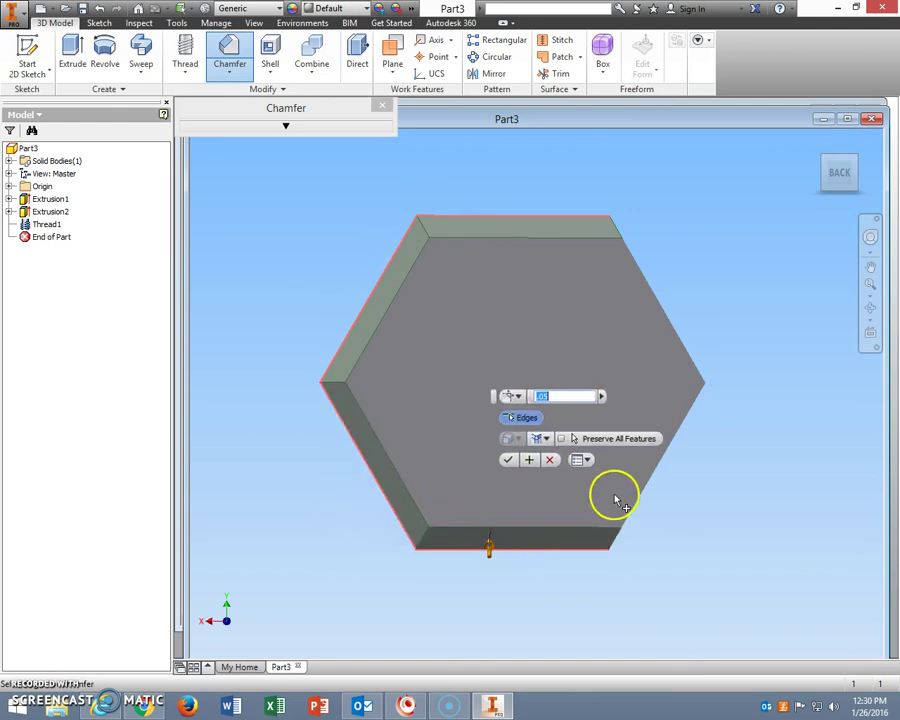
{"action": "left_click", "coordinate": [646, 470]}
{"action": "left_click", "coordinate": [660, 311]}
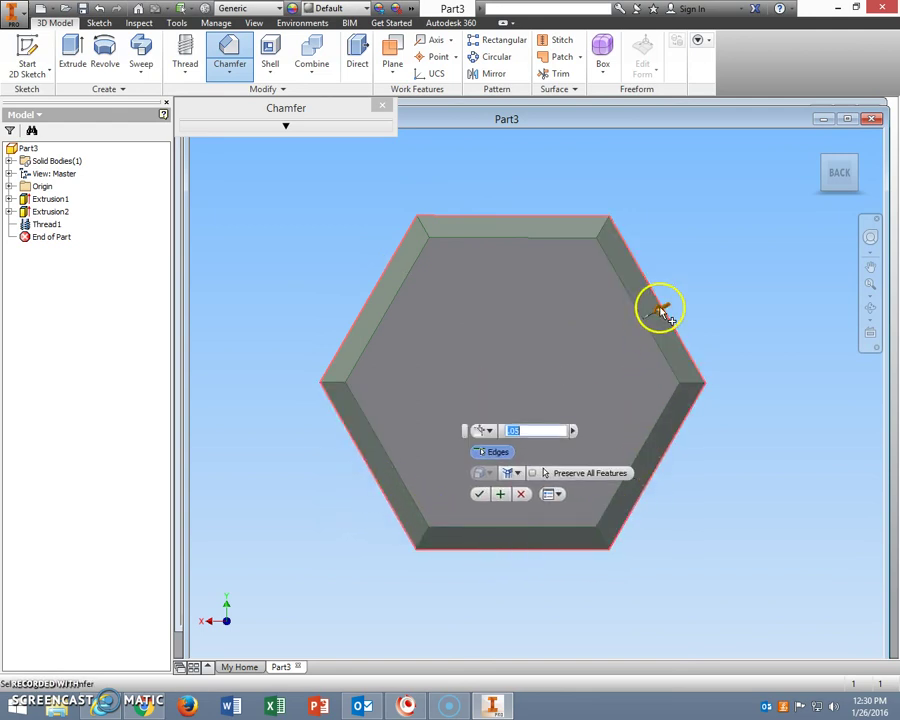
{"action": "left_click", "coordinate": [479, 495]}
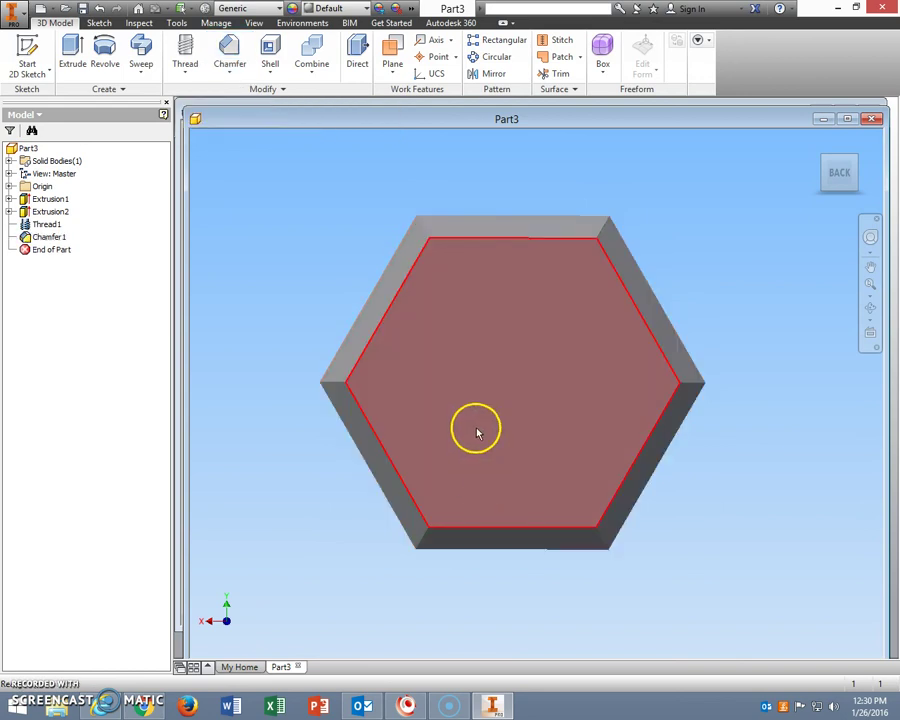
{"action": "left_click", "coordinate": [821, 142]}
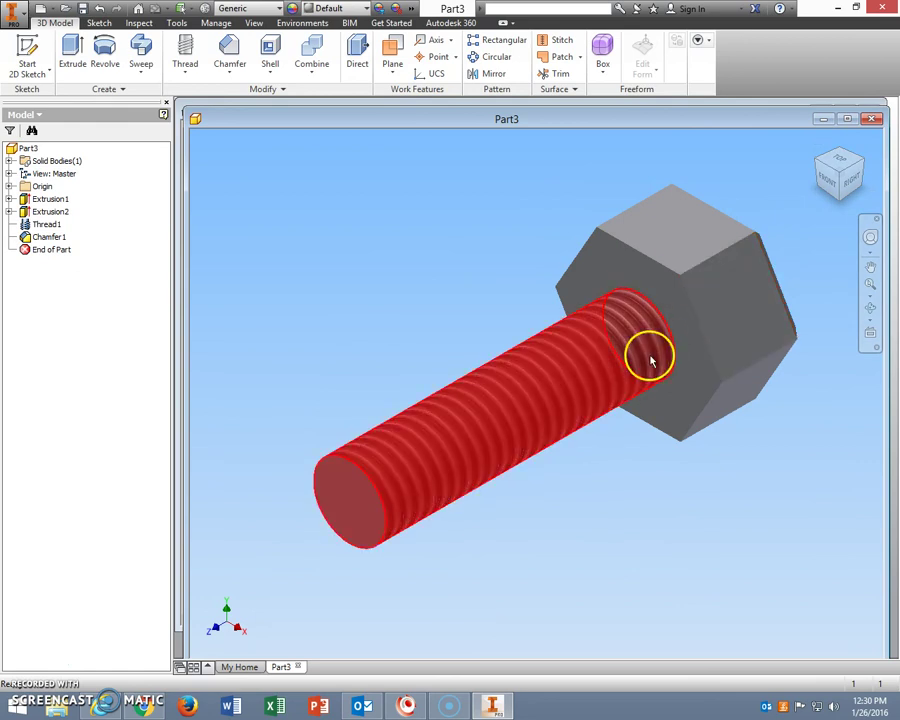
{"action": "left_click", "coordinate": [14, 12]}
{"action": "left_click", "coordinate": [50, 128]}
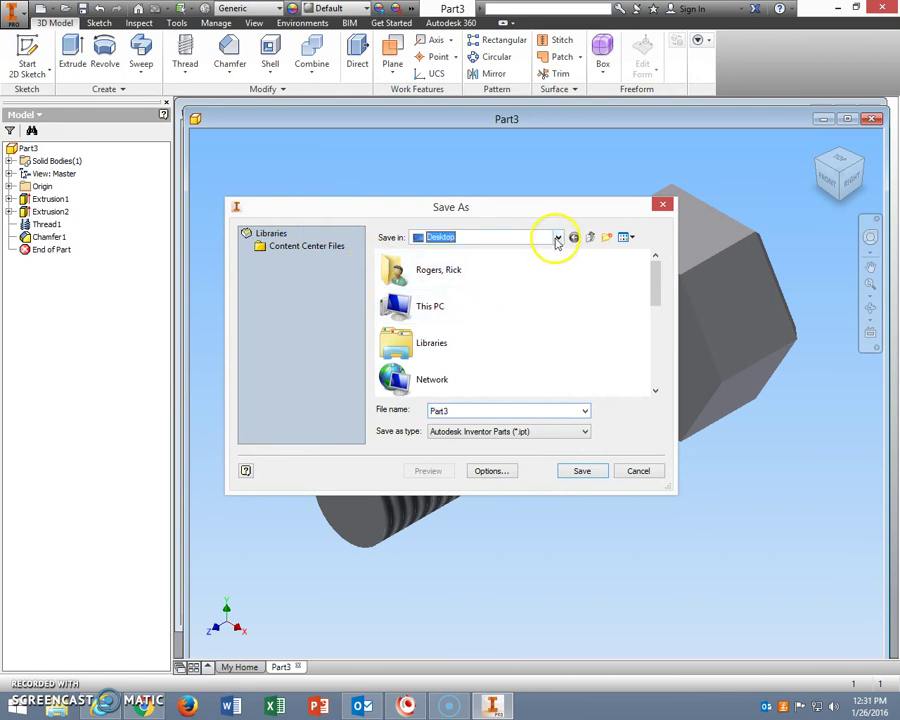
{"action": "left_click", "coordinate": [557, 238]}
{"action": "left_click", "coordinate": [466, 415]}
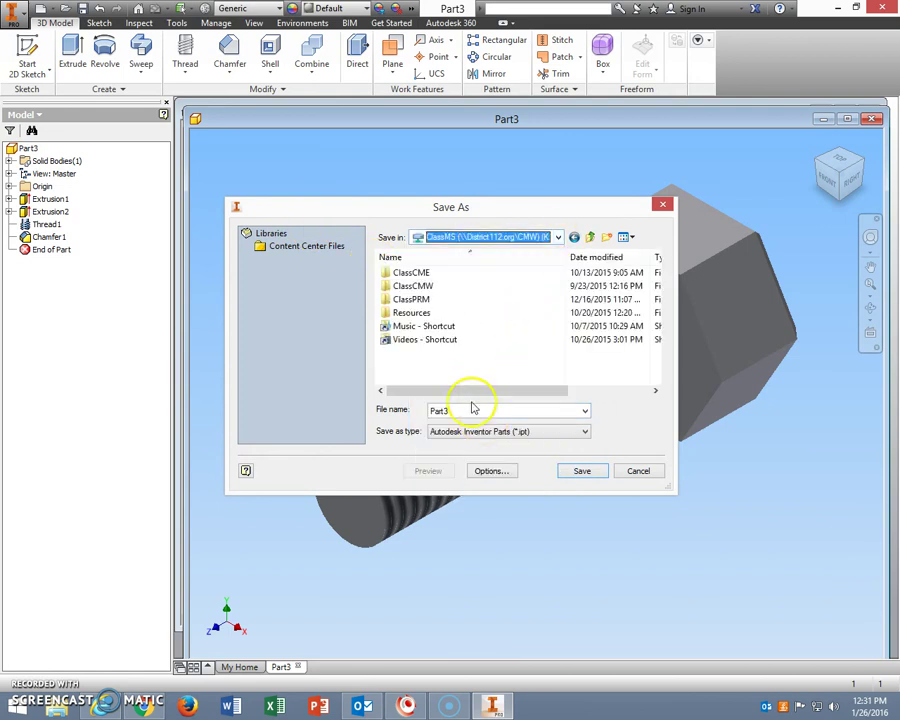
{"action": "double_click", "coordinate": [420, 286]}
{"action": "scroll", "coordinate": [410, 352], "scroll_direction": "down", "scroll_amount": 2}
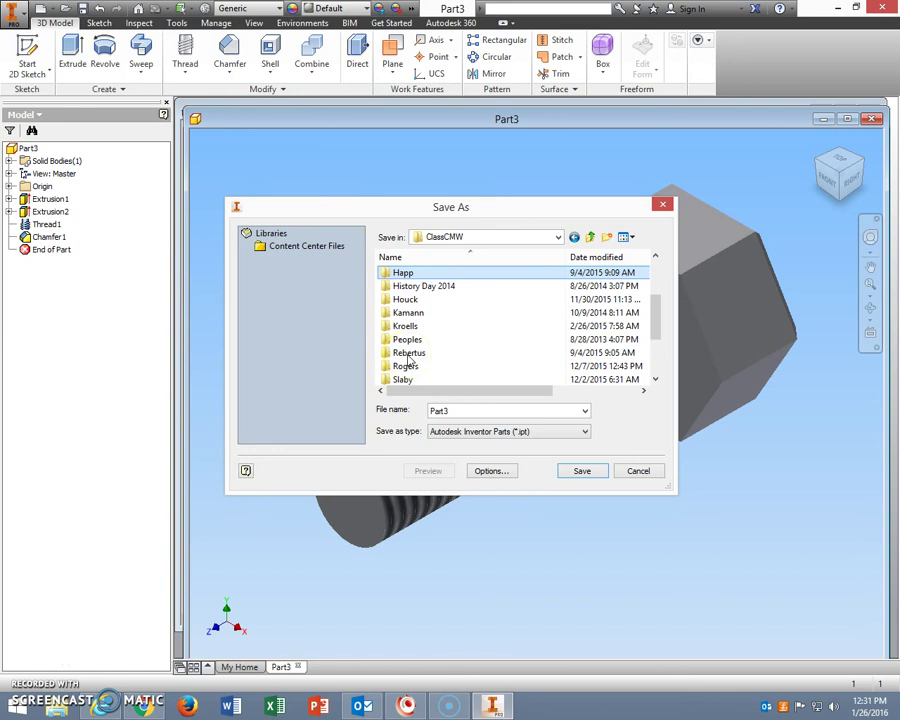
{"action": "double_click", "coordinate": [402, 366]}
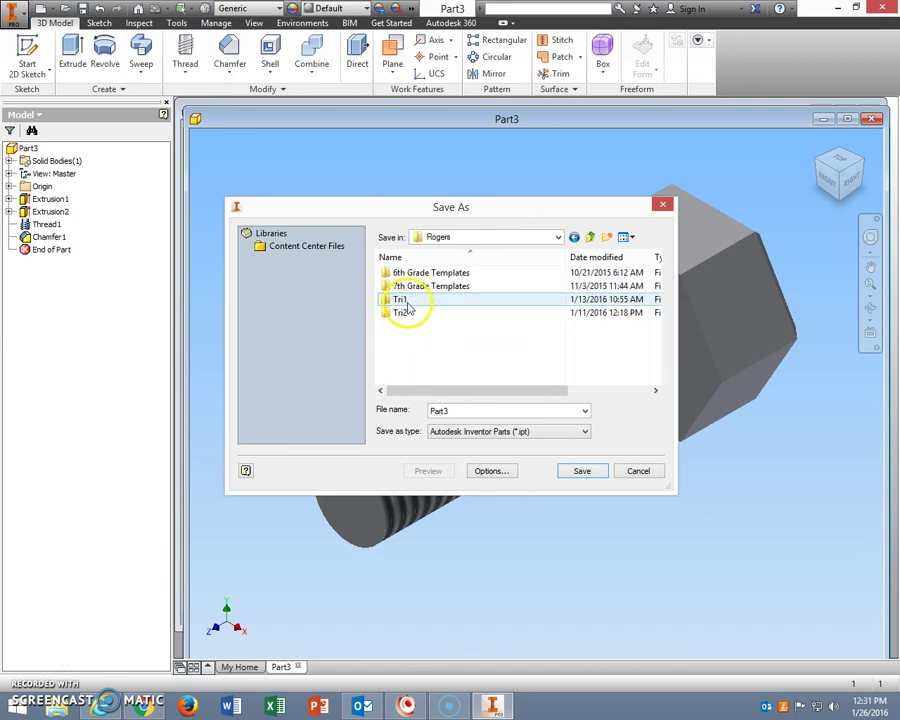
{"action": "double_click", "coordinate": [400, 313]}
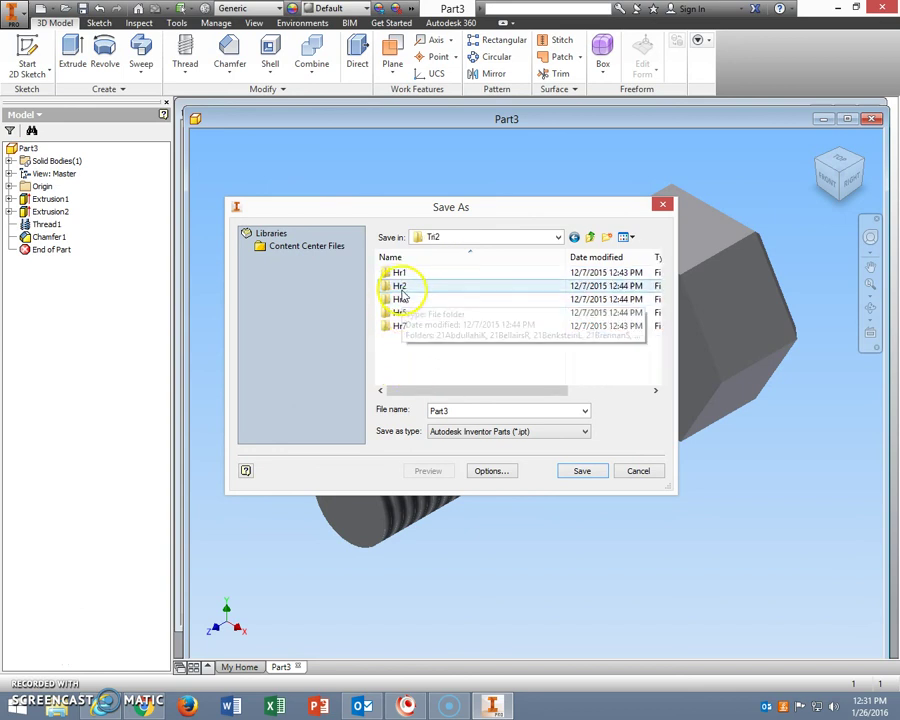
{"action": "double_click", "coordinate": [400, 287]}
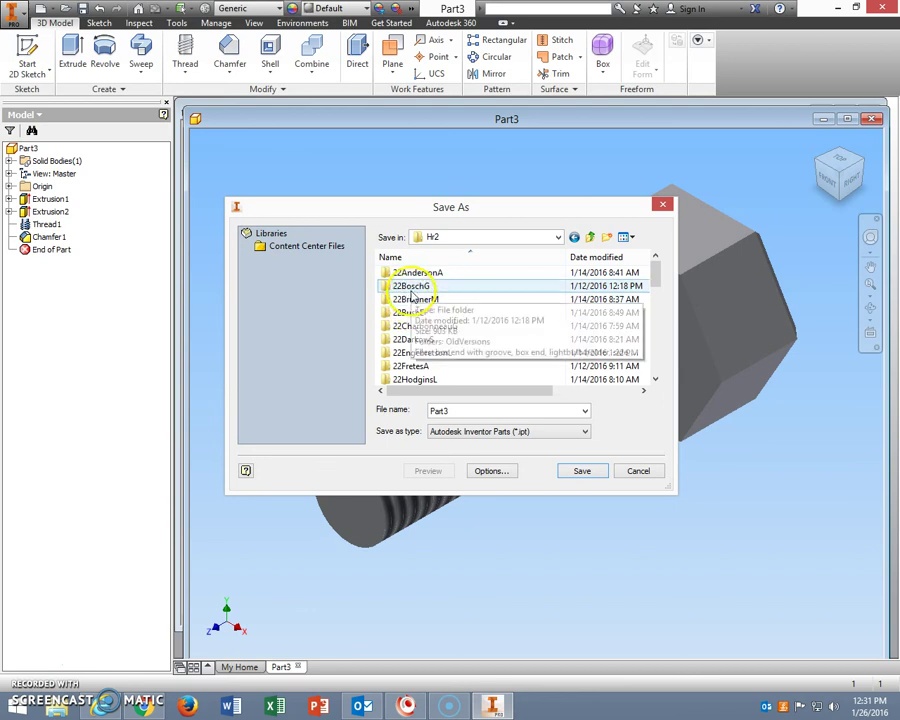
{"action": "double_click", "coordinate": [456, 410]}
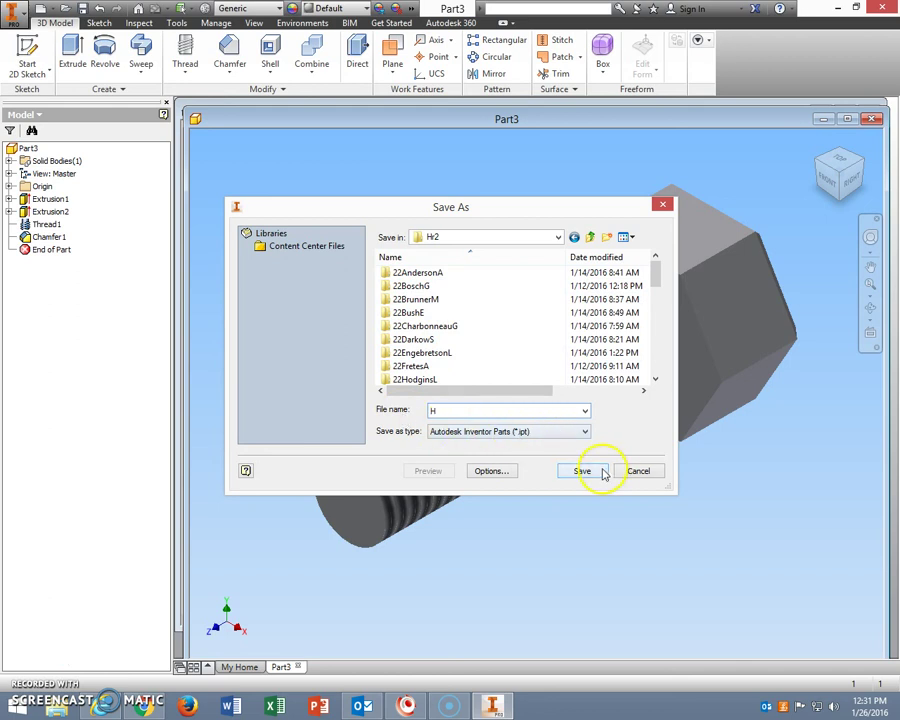
{"action": "left_click", "coordinate": [638, 471]}
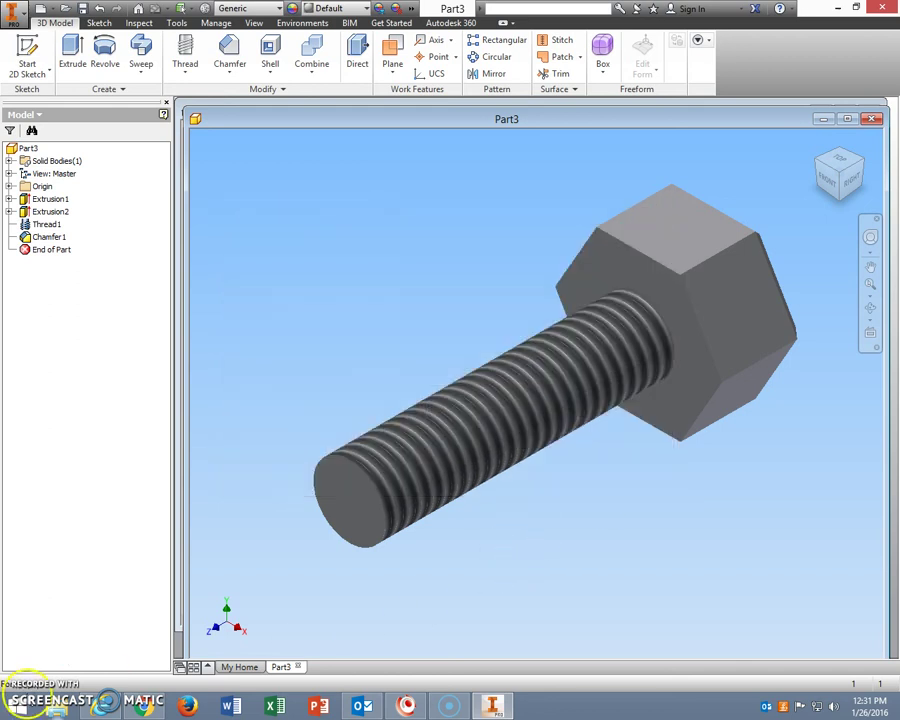